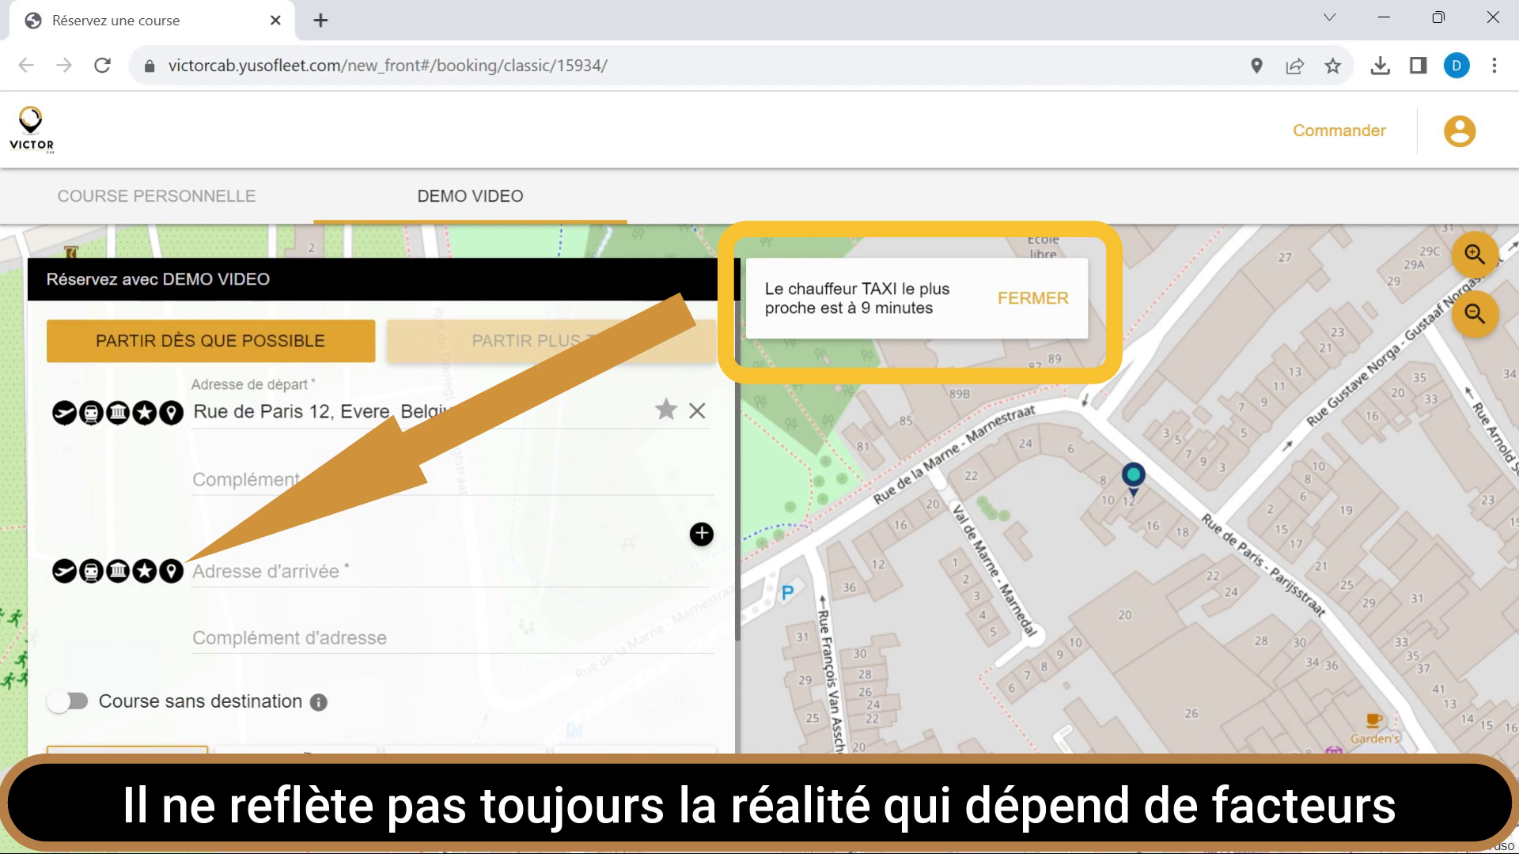
Try the Business vehicle class, then choose Green instead.
{"action": "scroll", "coordinate": [502, 722], "scroll_direction": "down", "scroll_amount": 3}
{"action": "scroll", "coordinate": [464, 729], "scroll_direction": "up", "scroll_amount": 2}
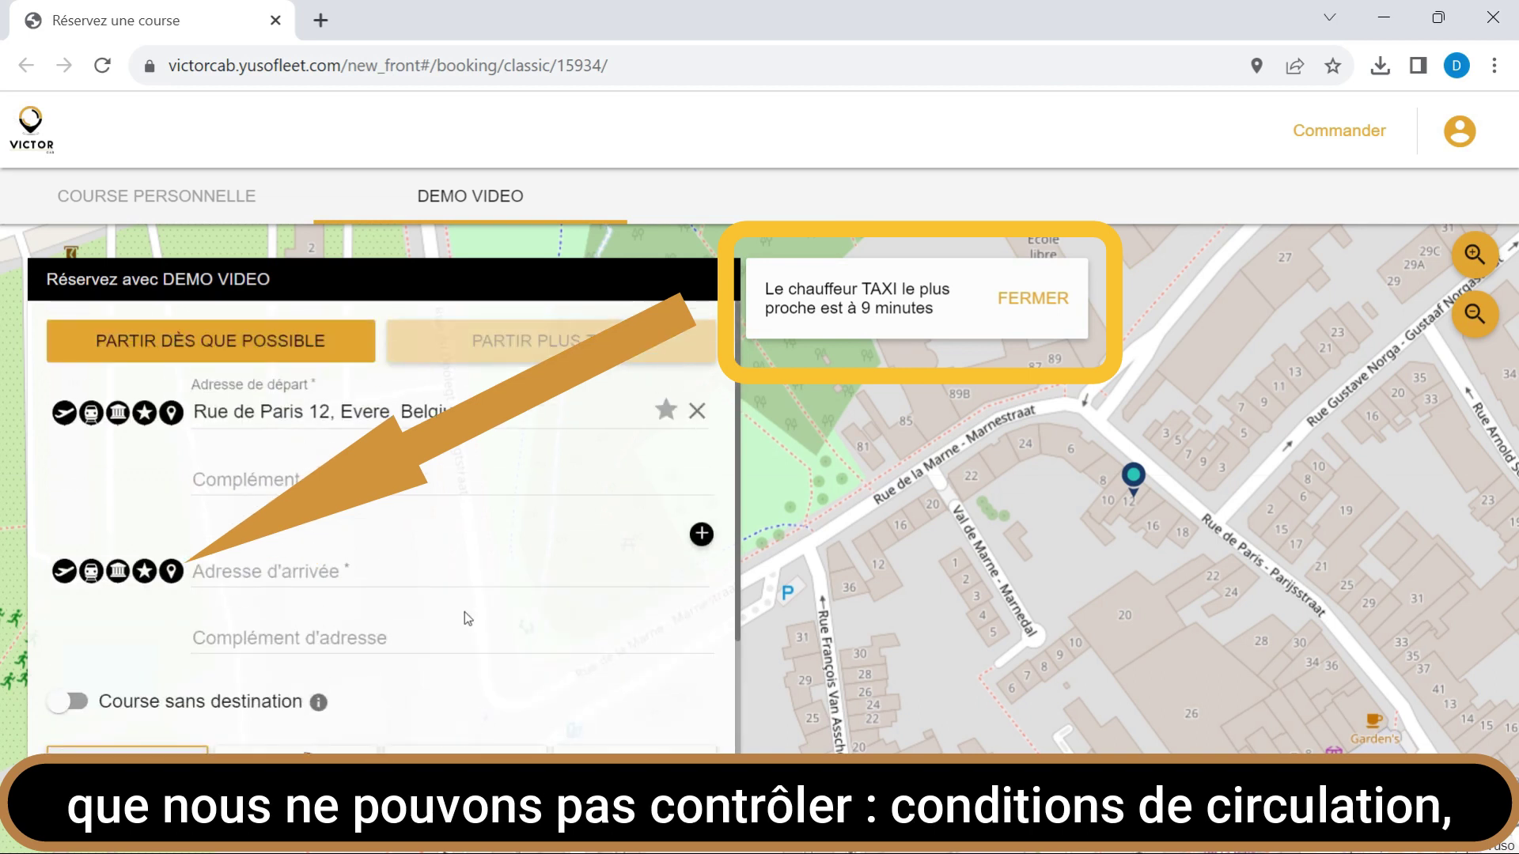
{"action": "scroll", "coordinate": [356, 620], "scroll_direction": "down", "scroll_amount": 2}
{"action": "left_click", "coordinate": [470, 629]}
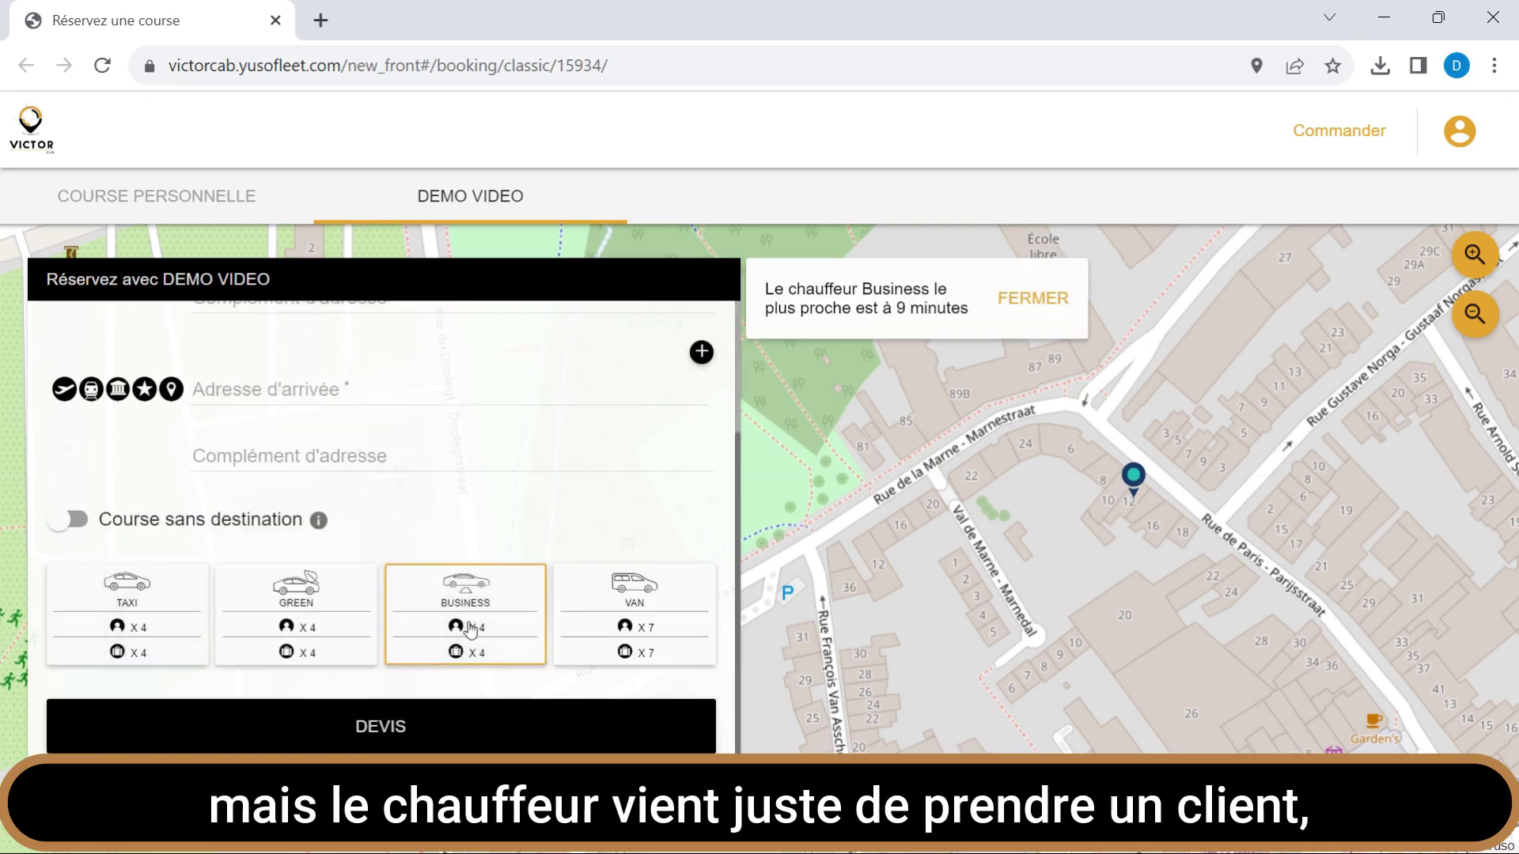
{"action": "left_click", "coordinate": [294, 607]}
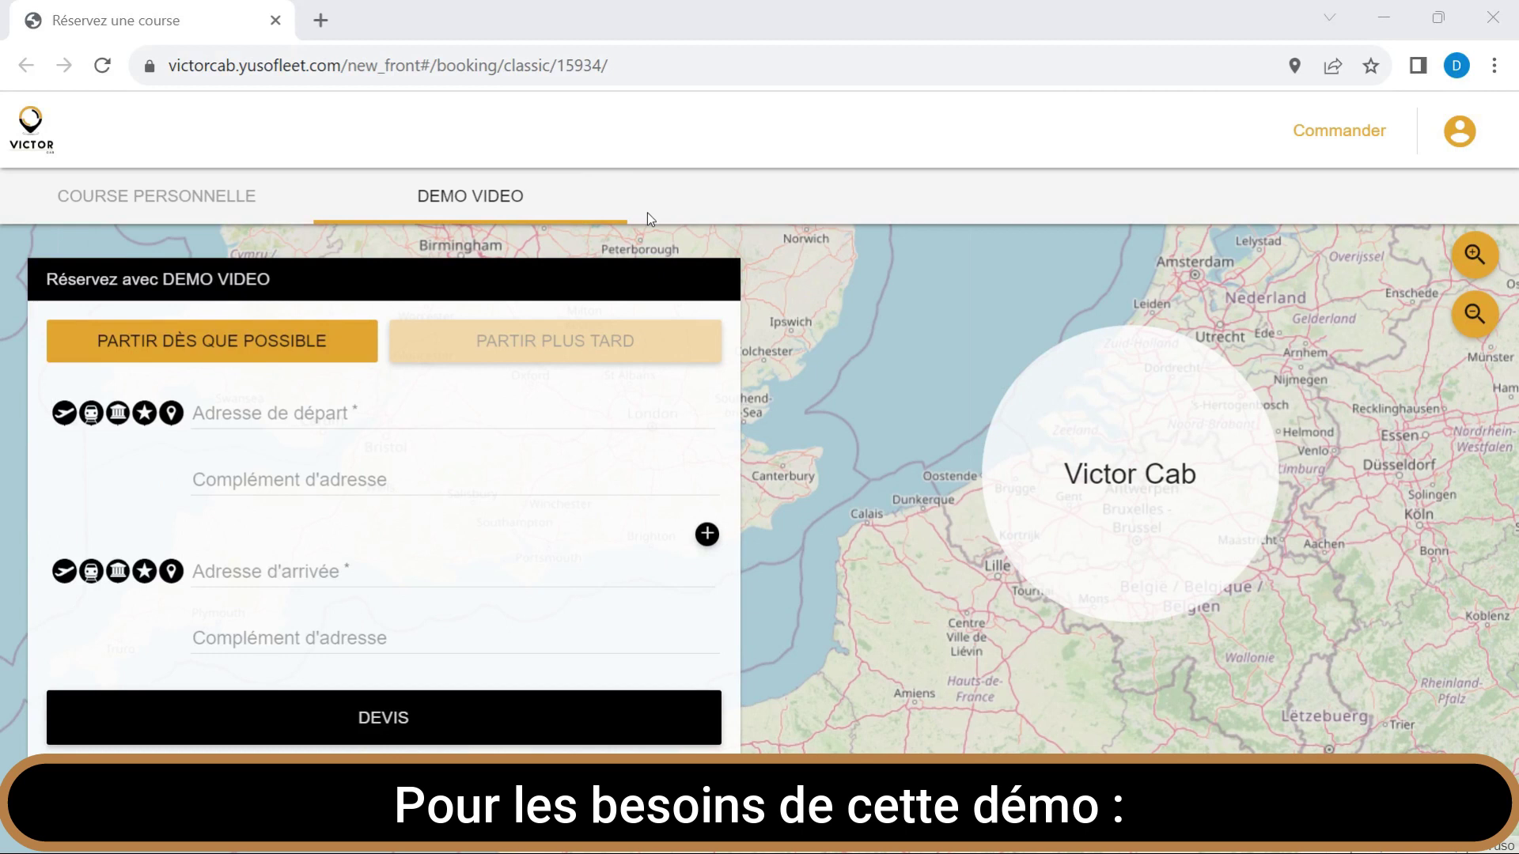
Schedule the ride for later, then switch back to leaving as soon as possible.
{"action": "left_click", "coordinate": [587, 356]}
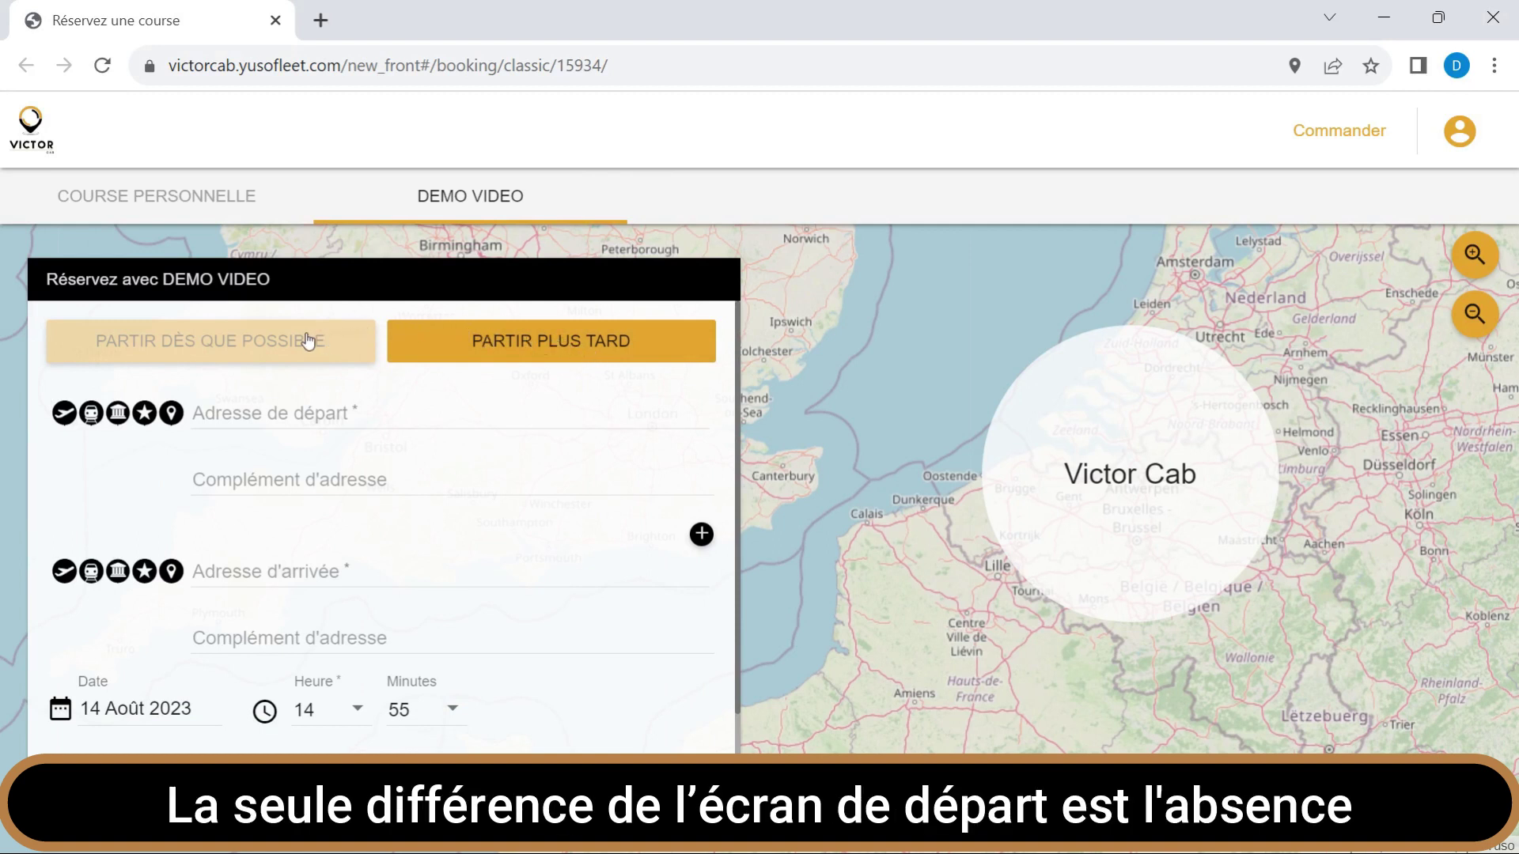
{"action": "left_click", "coordinate": [231, 351]}
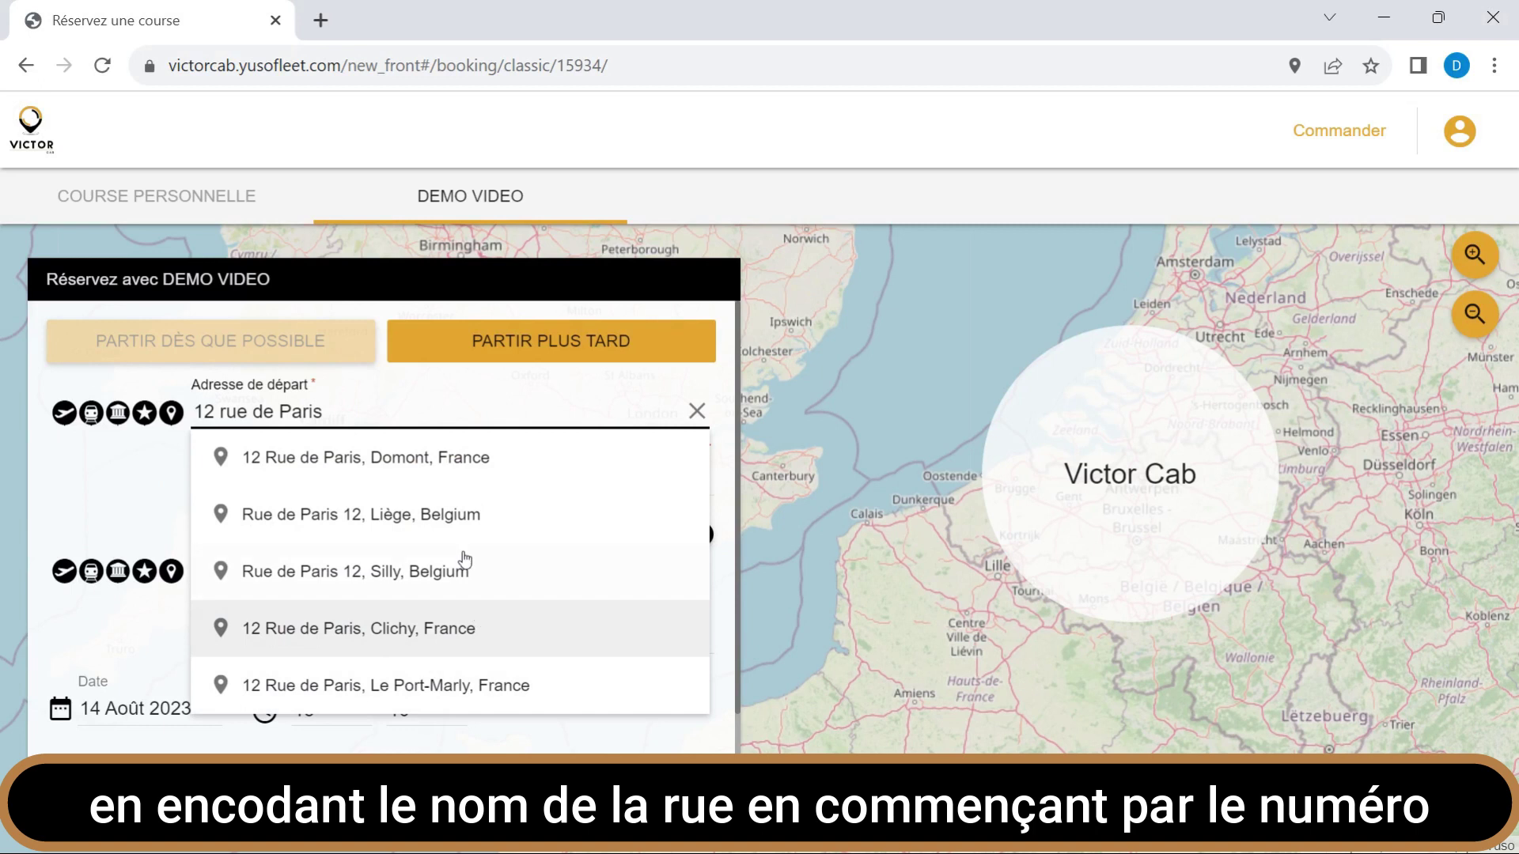
{"action": "type", "text": "Ev"}
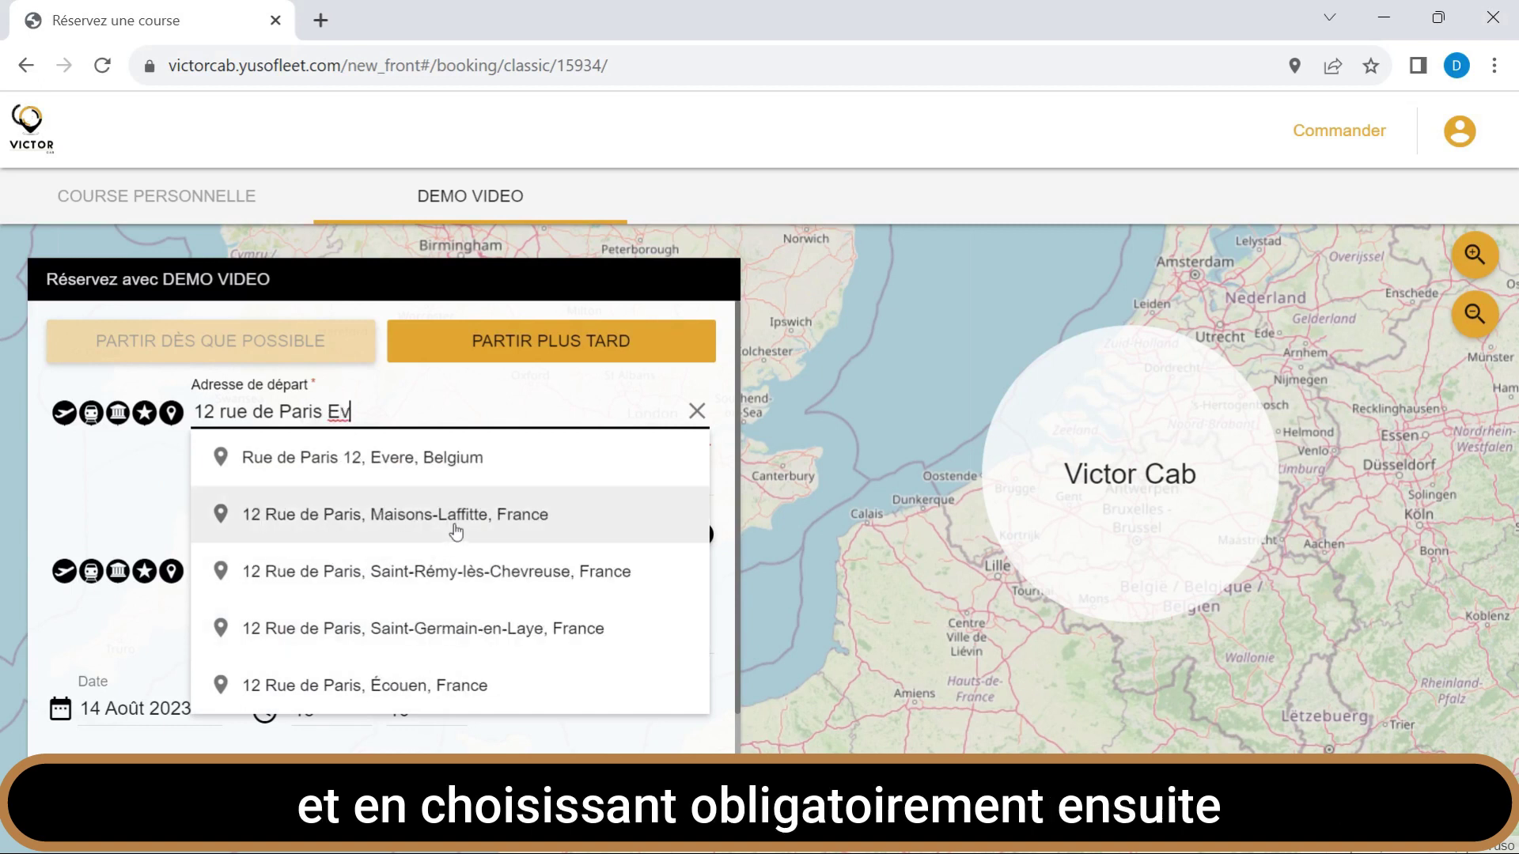
{"action": "left_click", "coordinate": [448, 460]}
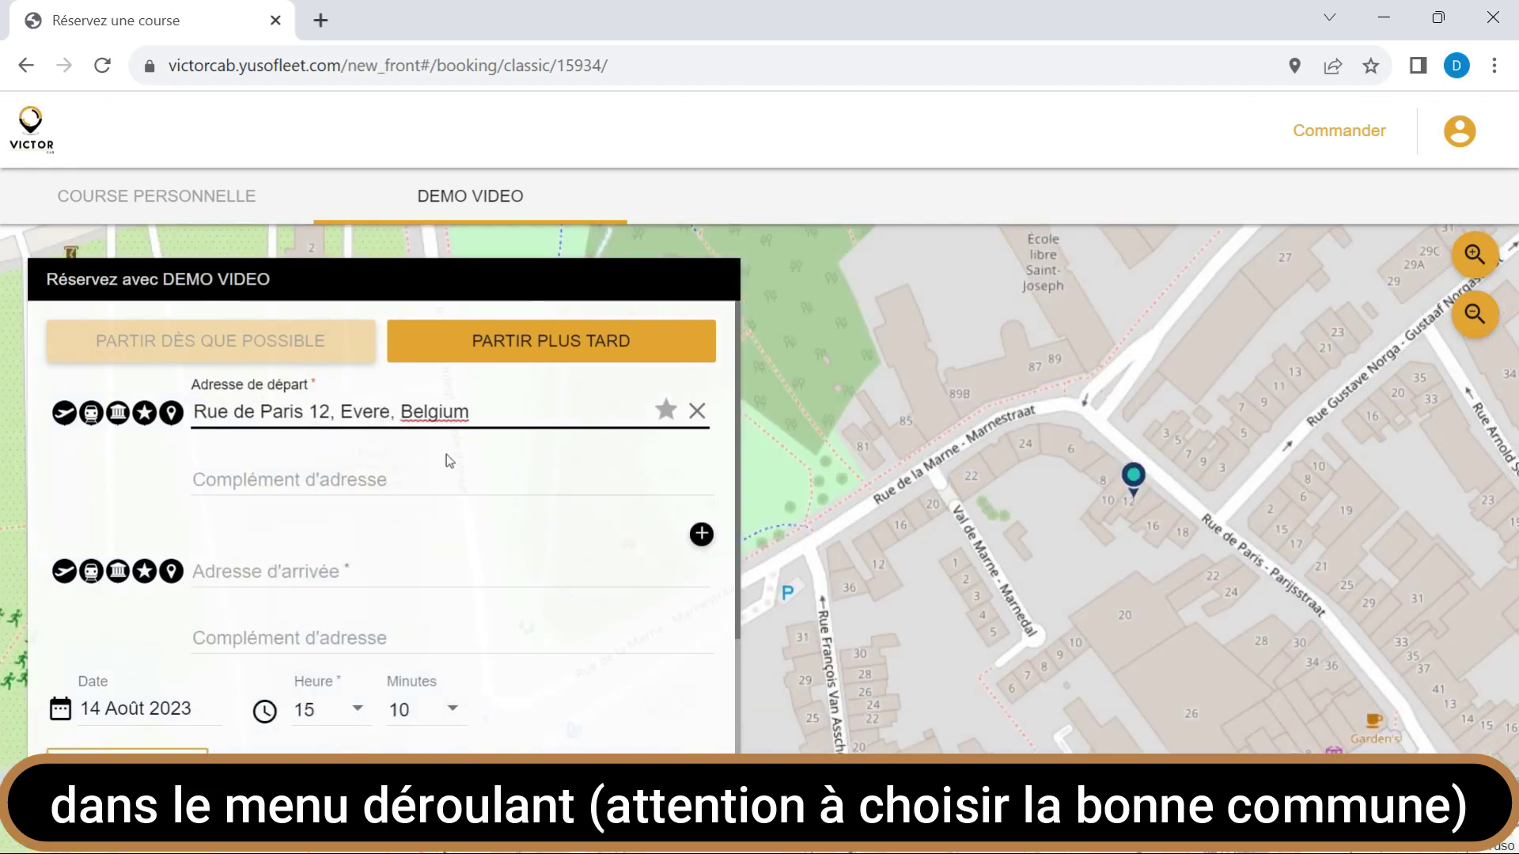
{"action": "left_click", "coordinate": [144, 412]}
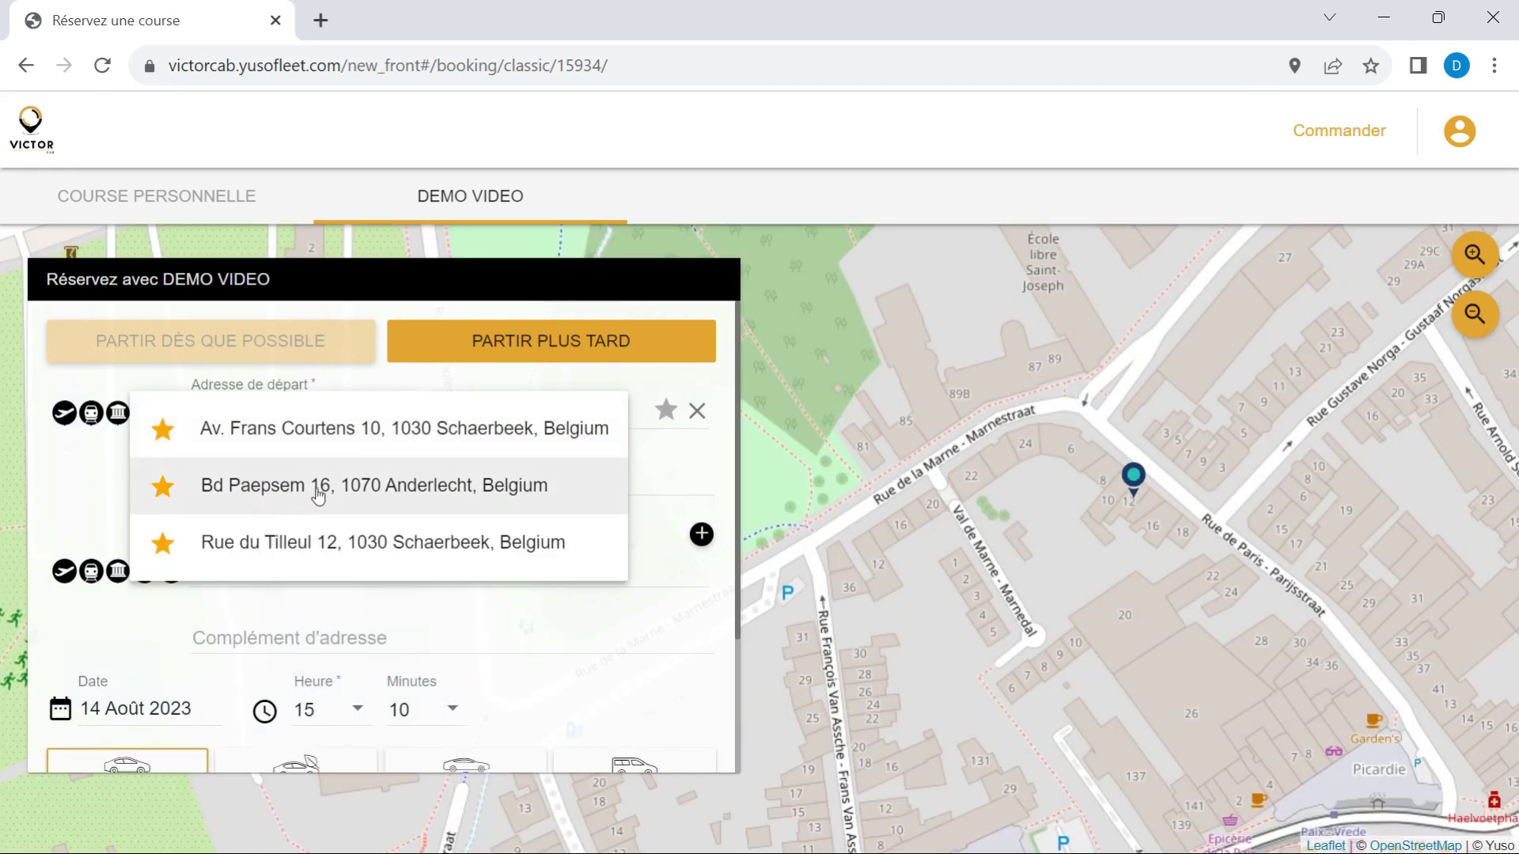
{"action": "left_click", "coordinate": [316, 495]}
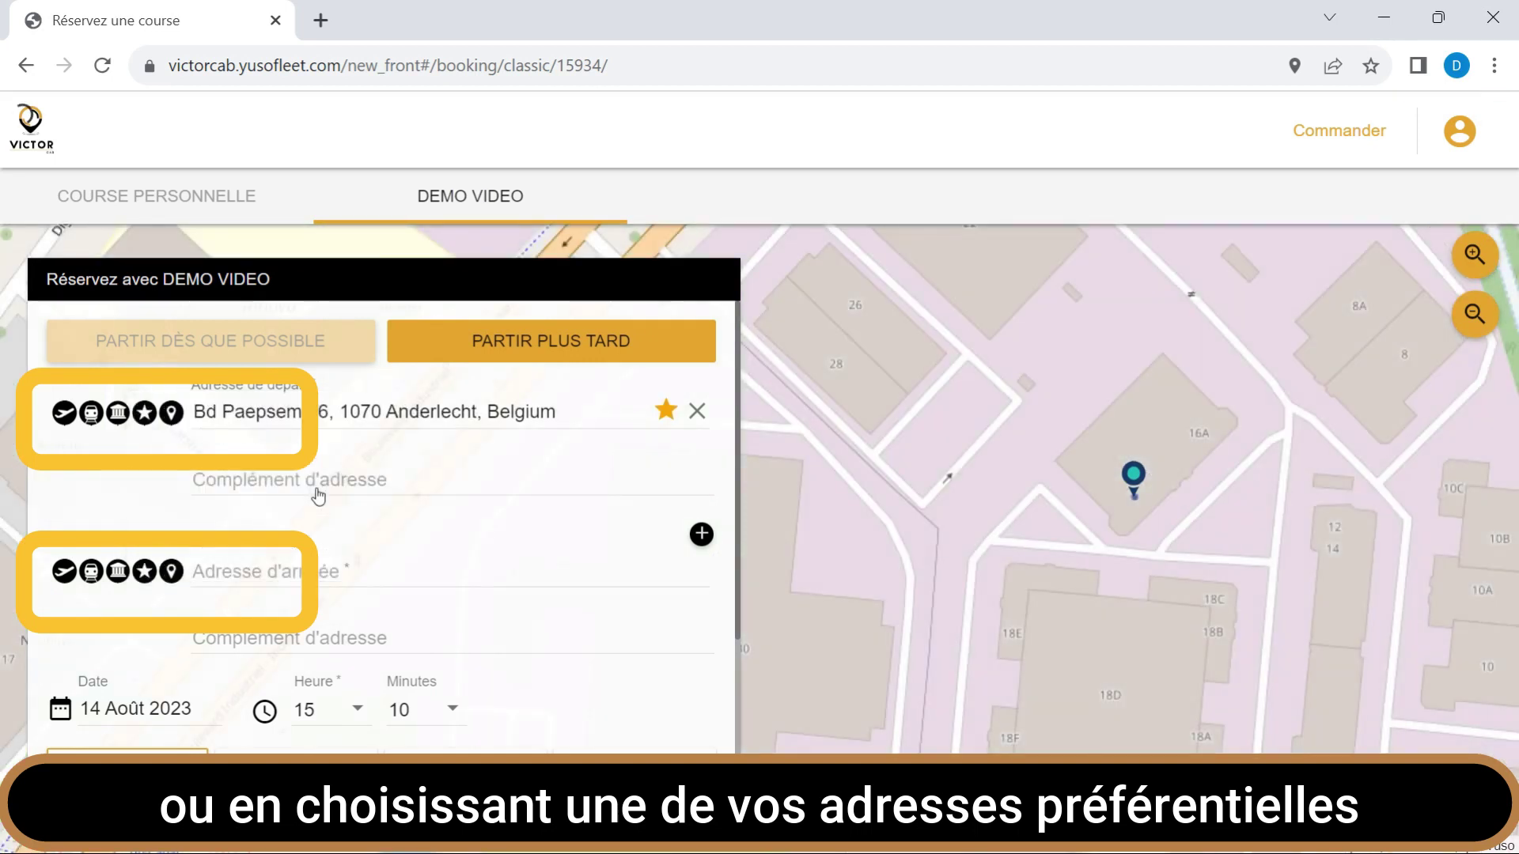
{"action": "left_click", "coordinate": [90, 417]}
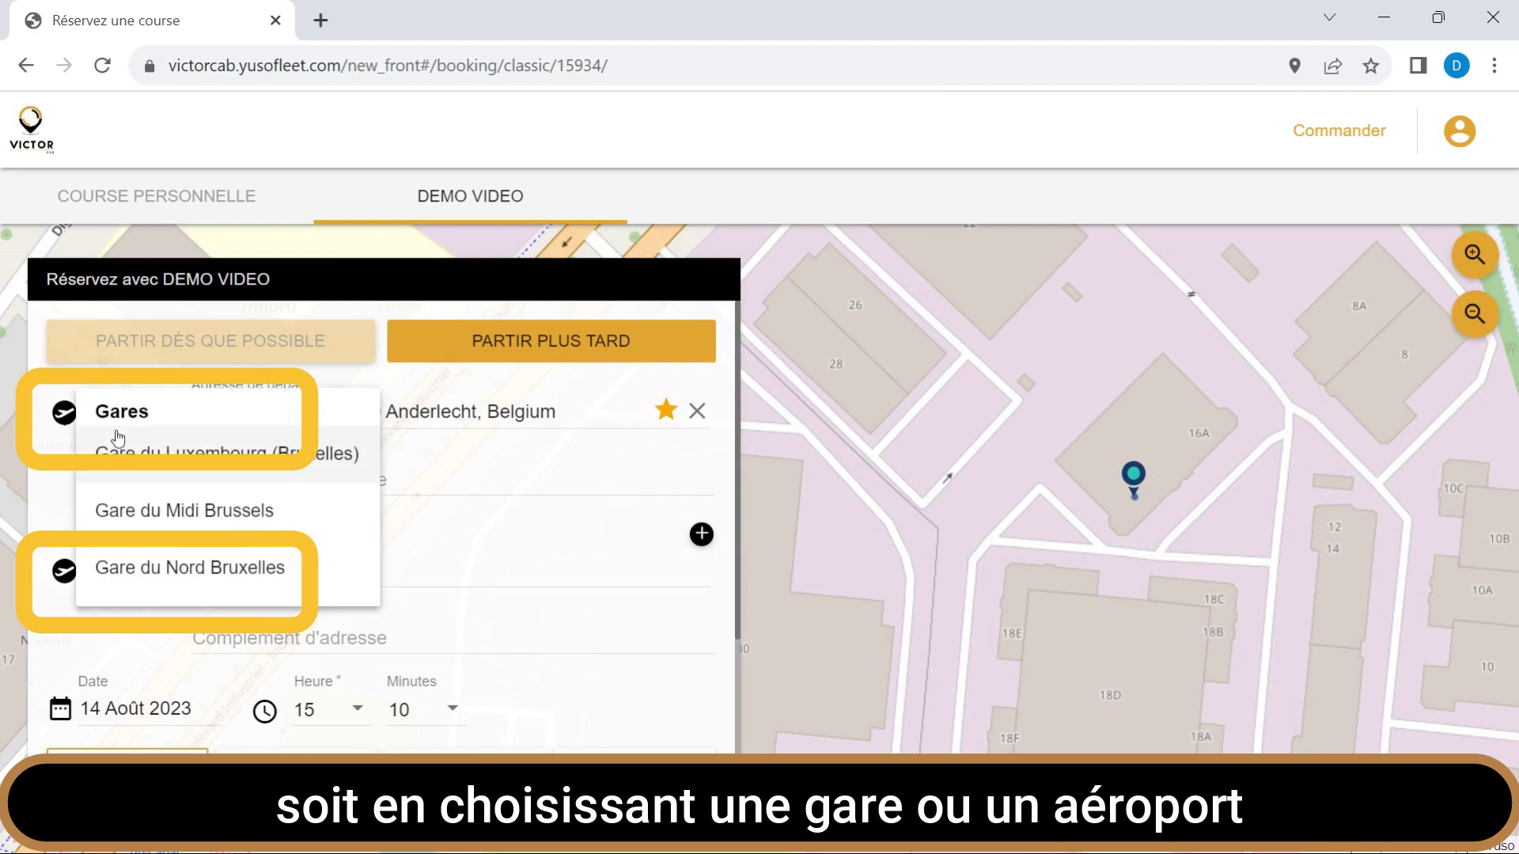
{"action": "left_click", "coordinate": [174, 514]}
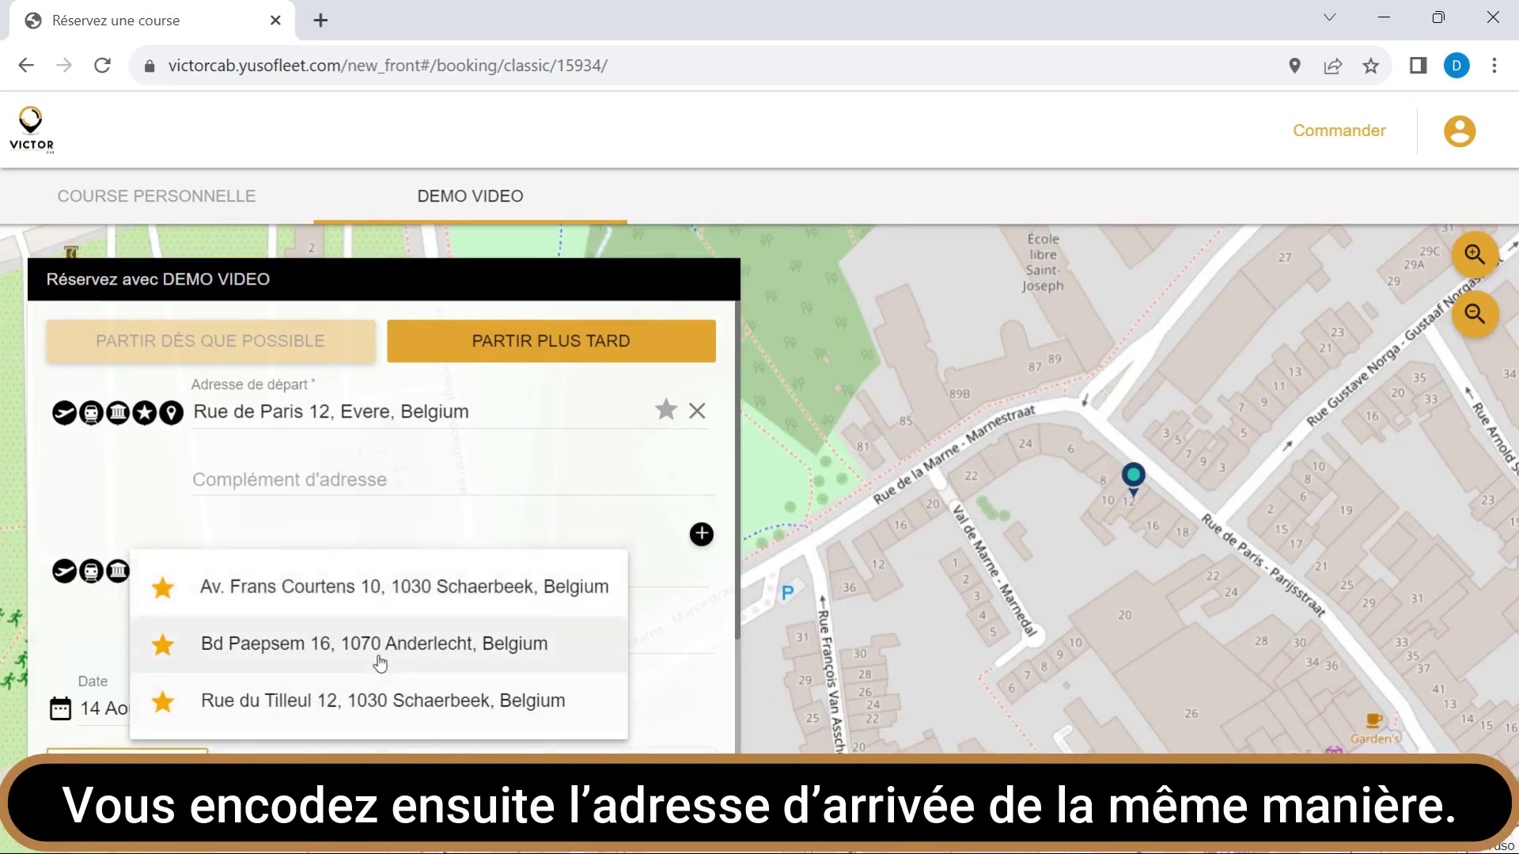
{"action": "left_click", "coordinate": [380, 661]}
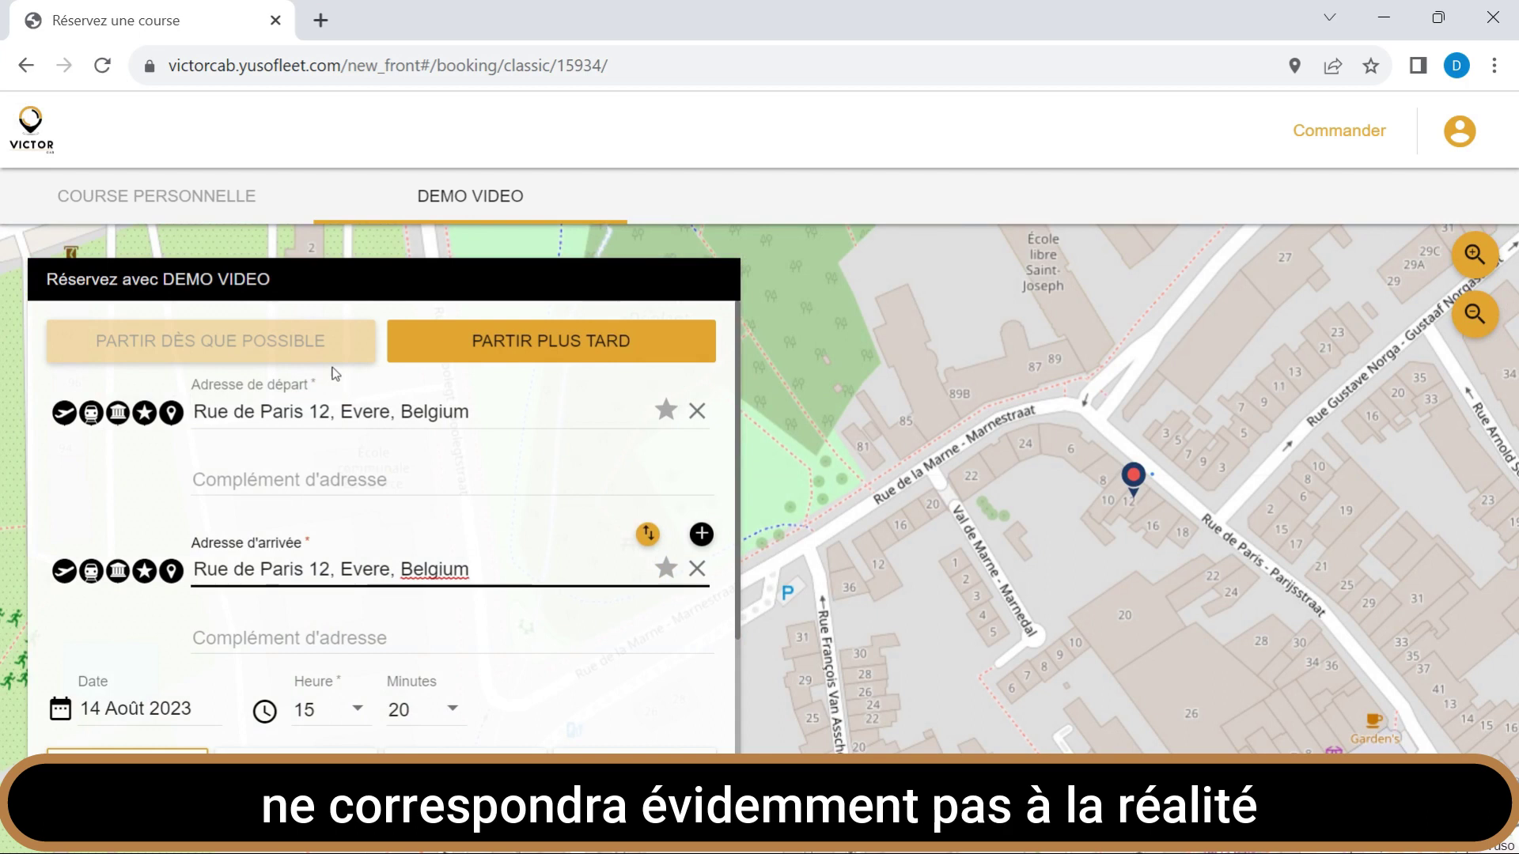
Switch the departure back to as soon as possible.
{"action": "left_click", "coordinate": [229, 346]}
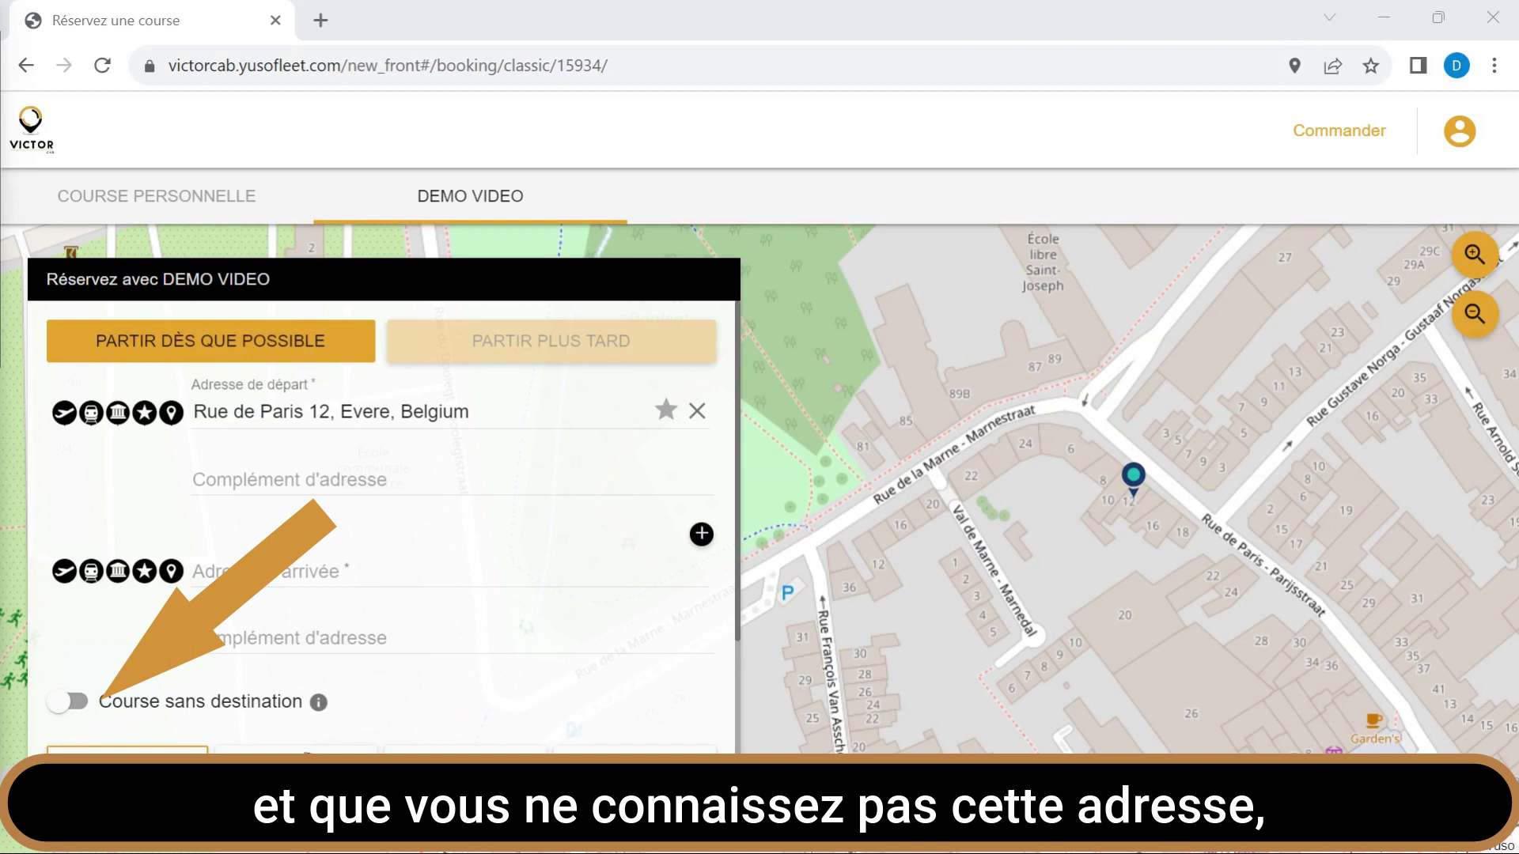
Toggle 'Course sans destination' on, off, and on again.
{"action": "left_click", "coordinate": [93, 716]}
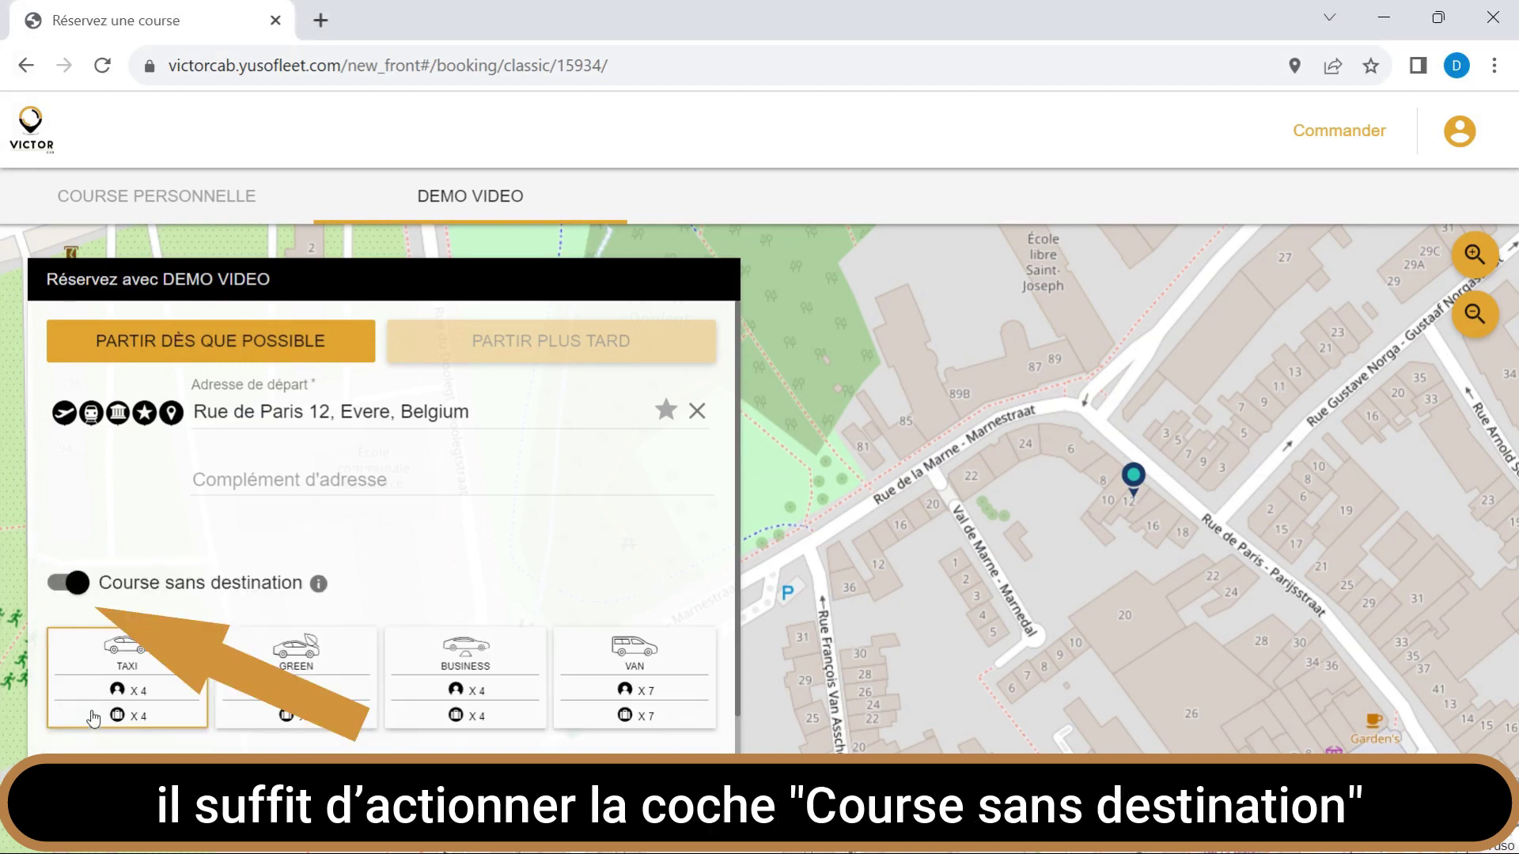
{"action": "left_click", "coordinate": [57, 587]}
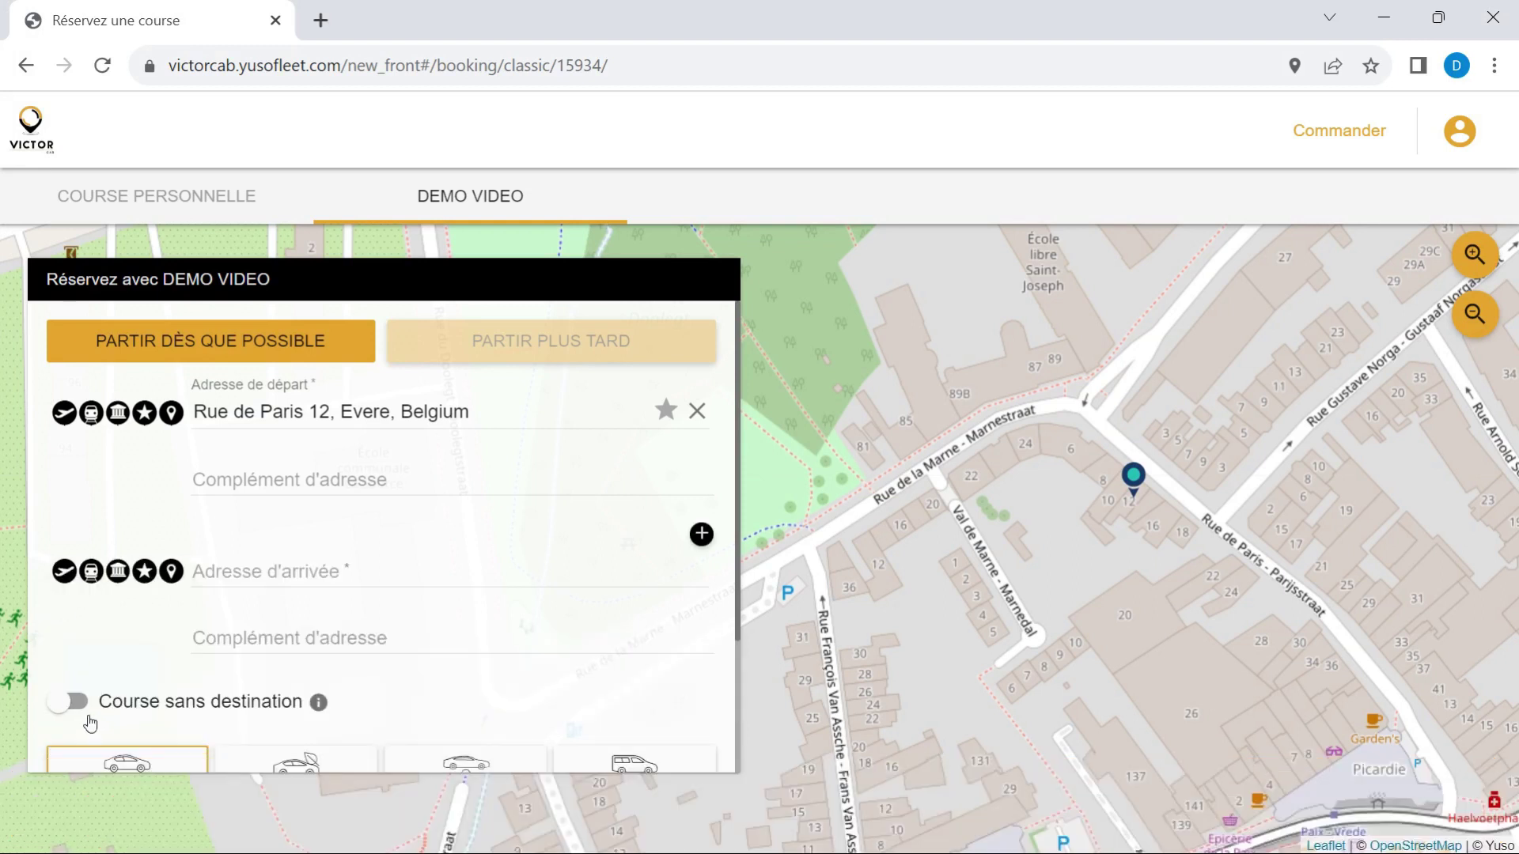
{"action": "left_click", "coordinate": [91, 720]}
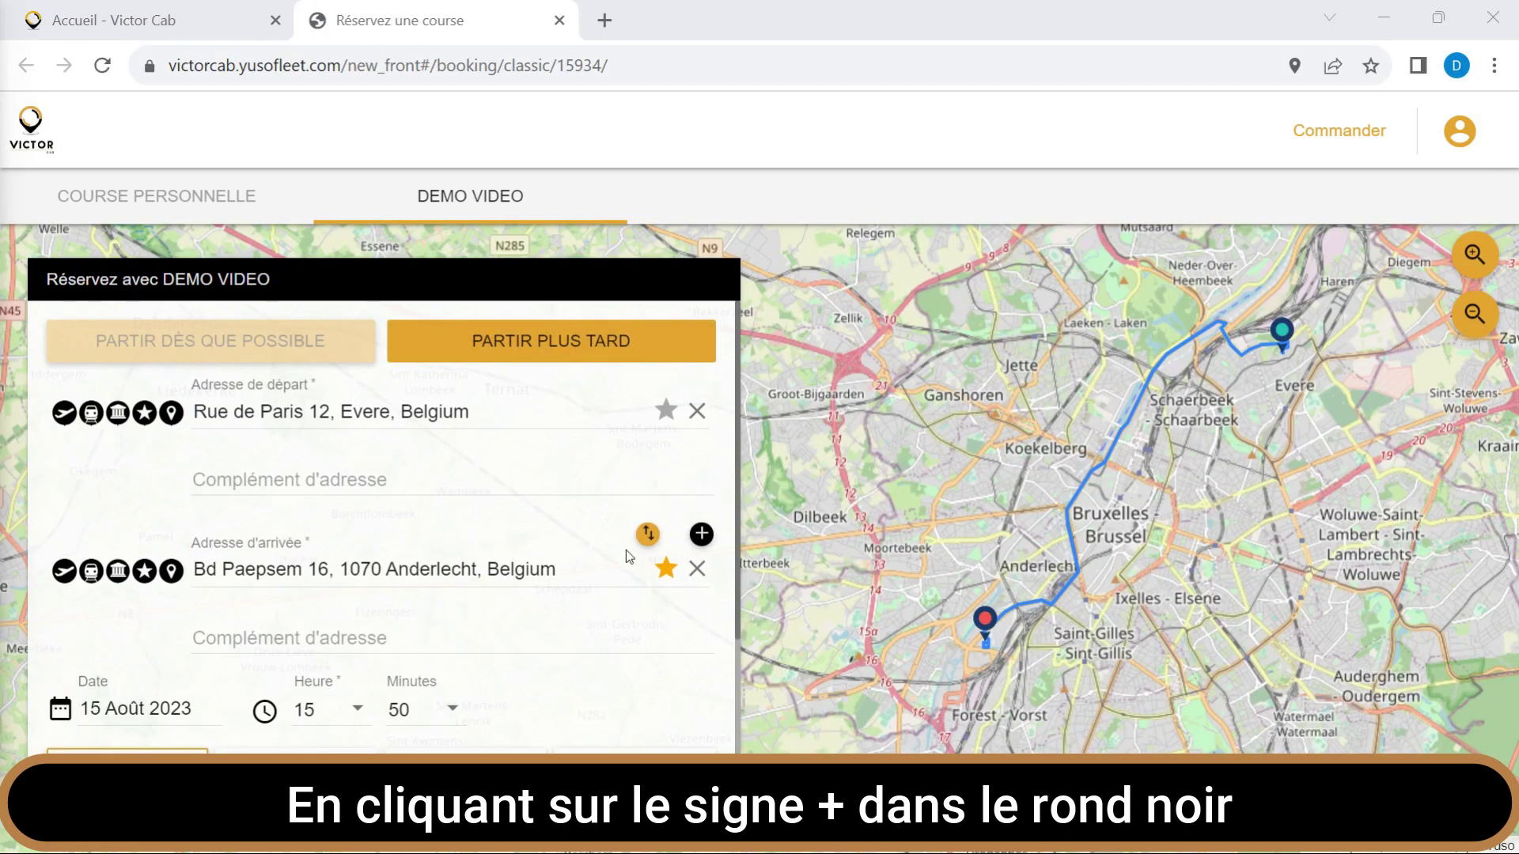
Add three intermediate stops to the route.
{"action": "left_click", "coordinate": [700, 541]}
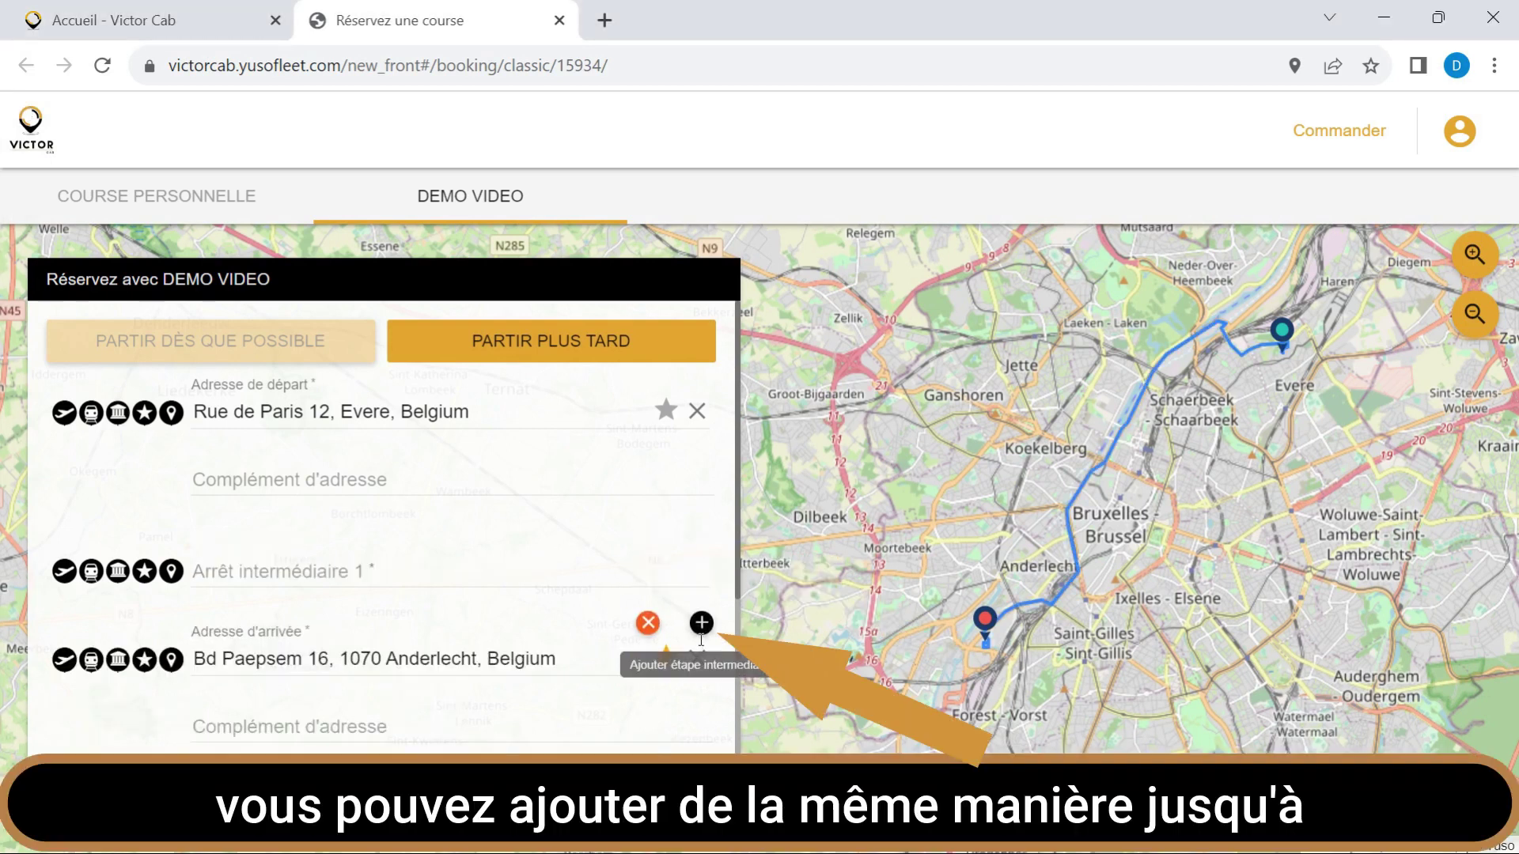
{"action": "left_click", "coordinate": [700, 624]}
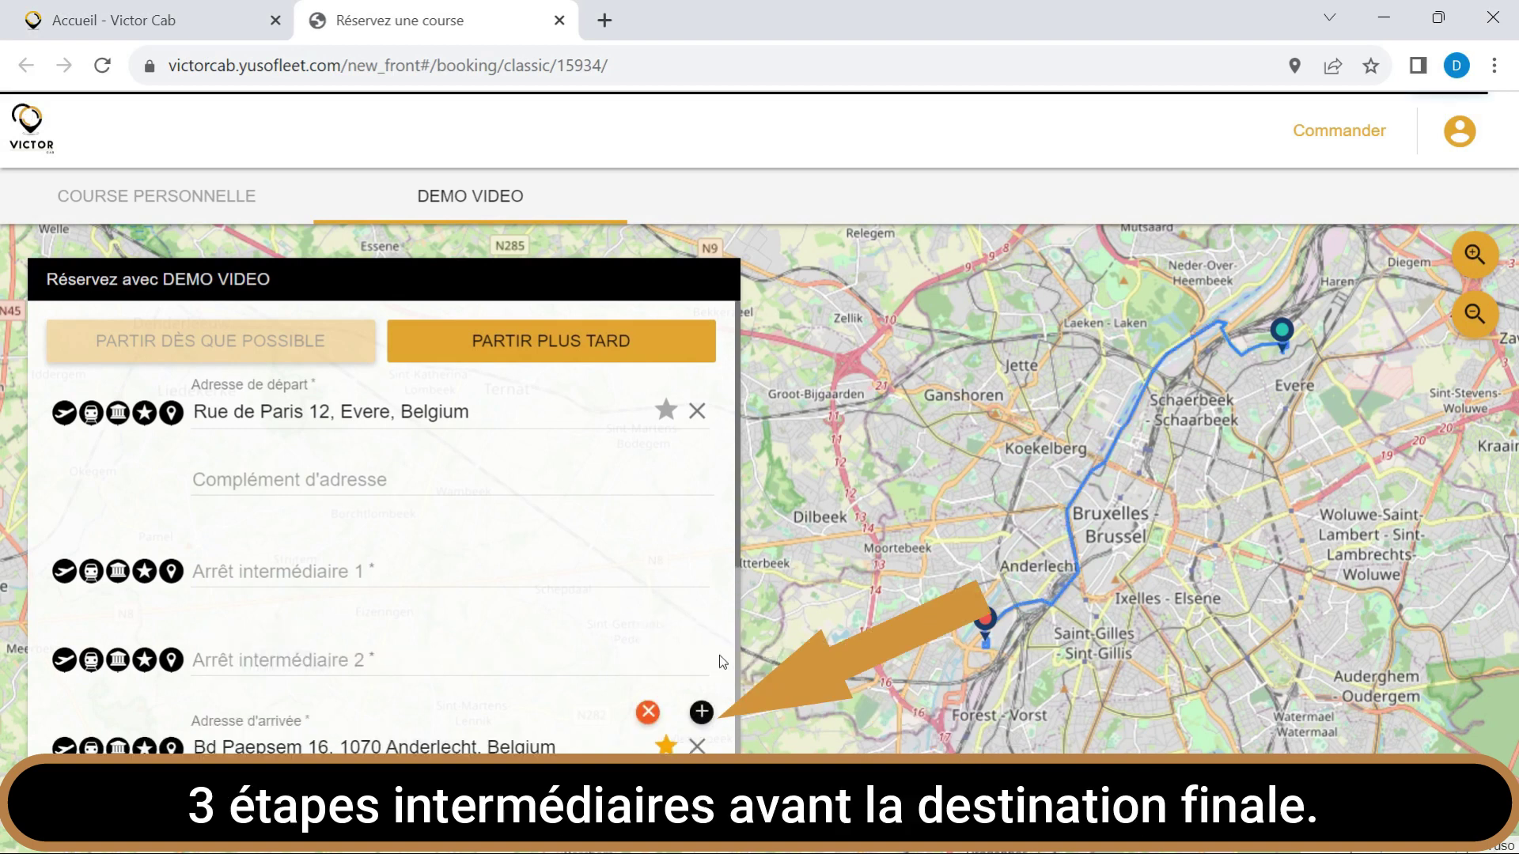
{"action": "left_click", "coordinate": [702, 711]}
Remove all three intermediate stops and bring up the calendar to pick the ride date.
{"action": "scroll", "coordinate": [633, 696], "scroll_direction": "down", "scroll_amount": 3}
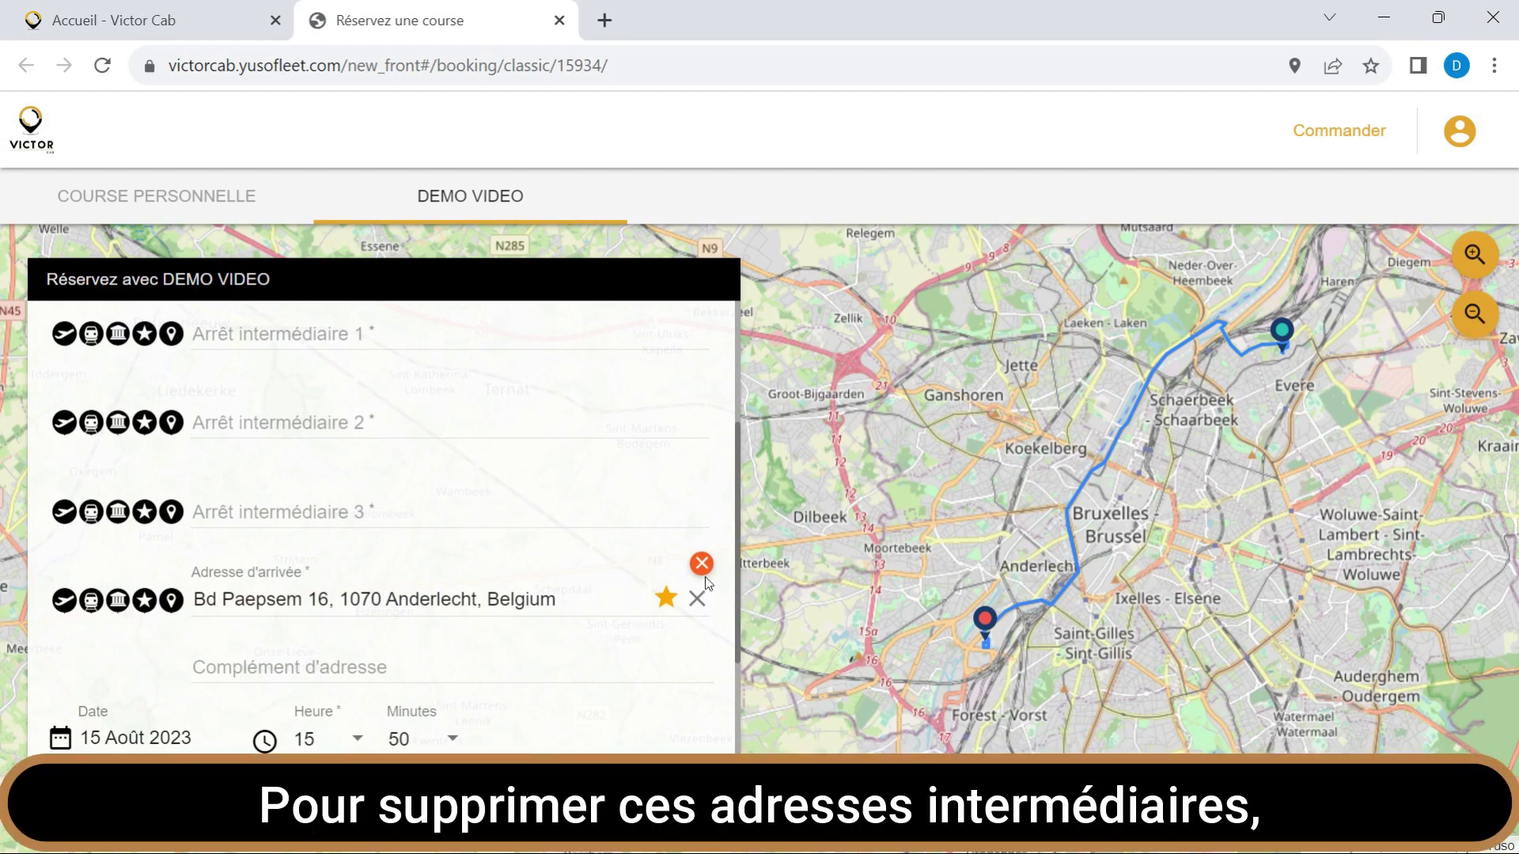
{"action": "left_click", "coordinate": [702, 563]}
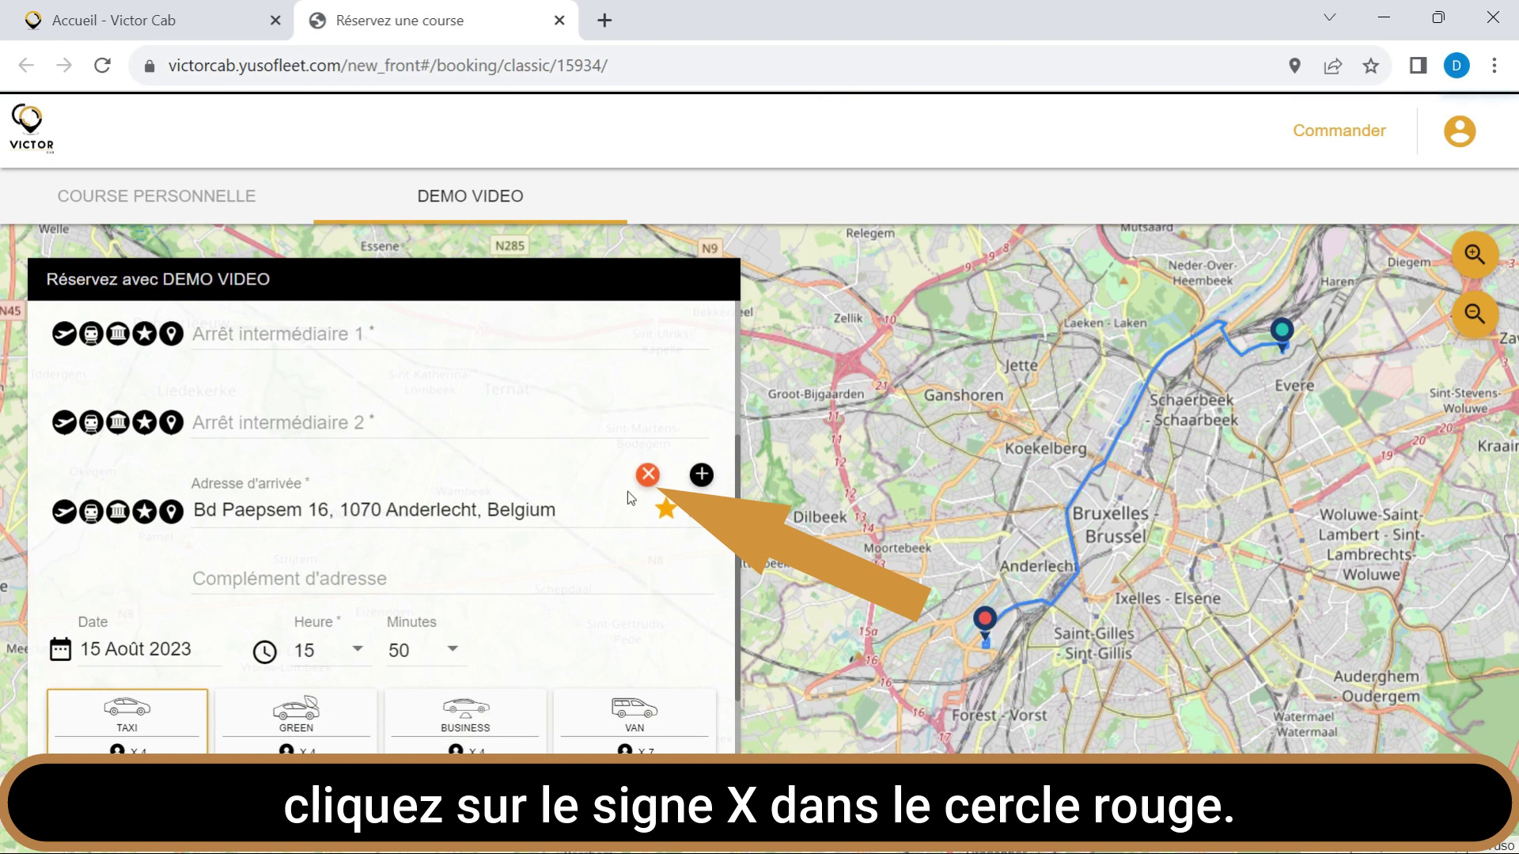
{"action": "left_click", "coordinate": [648, 475]}
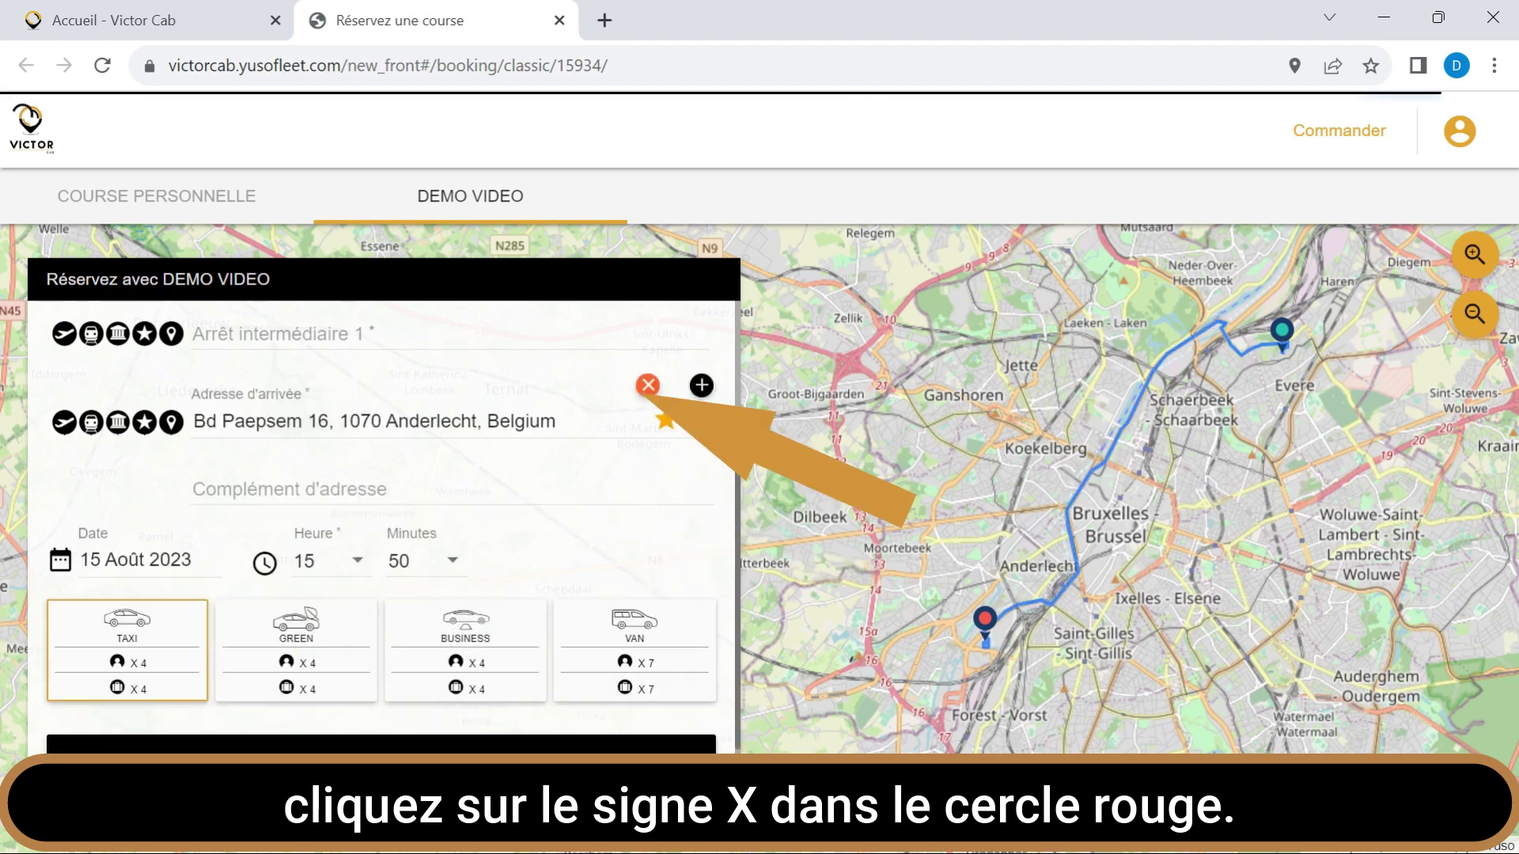
{"action": "left_click", "coordinate": [649, 386]}
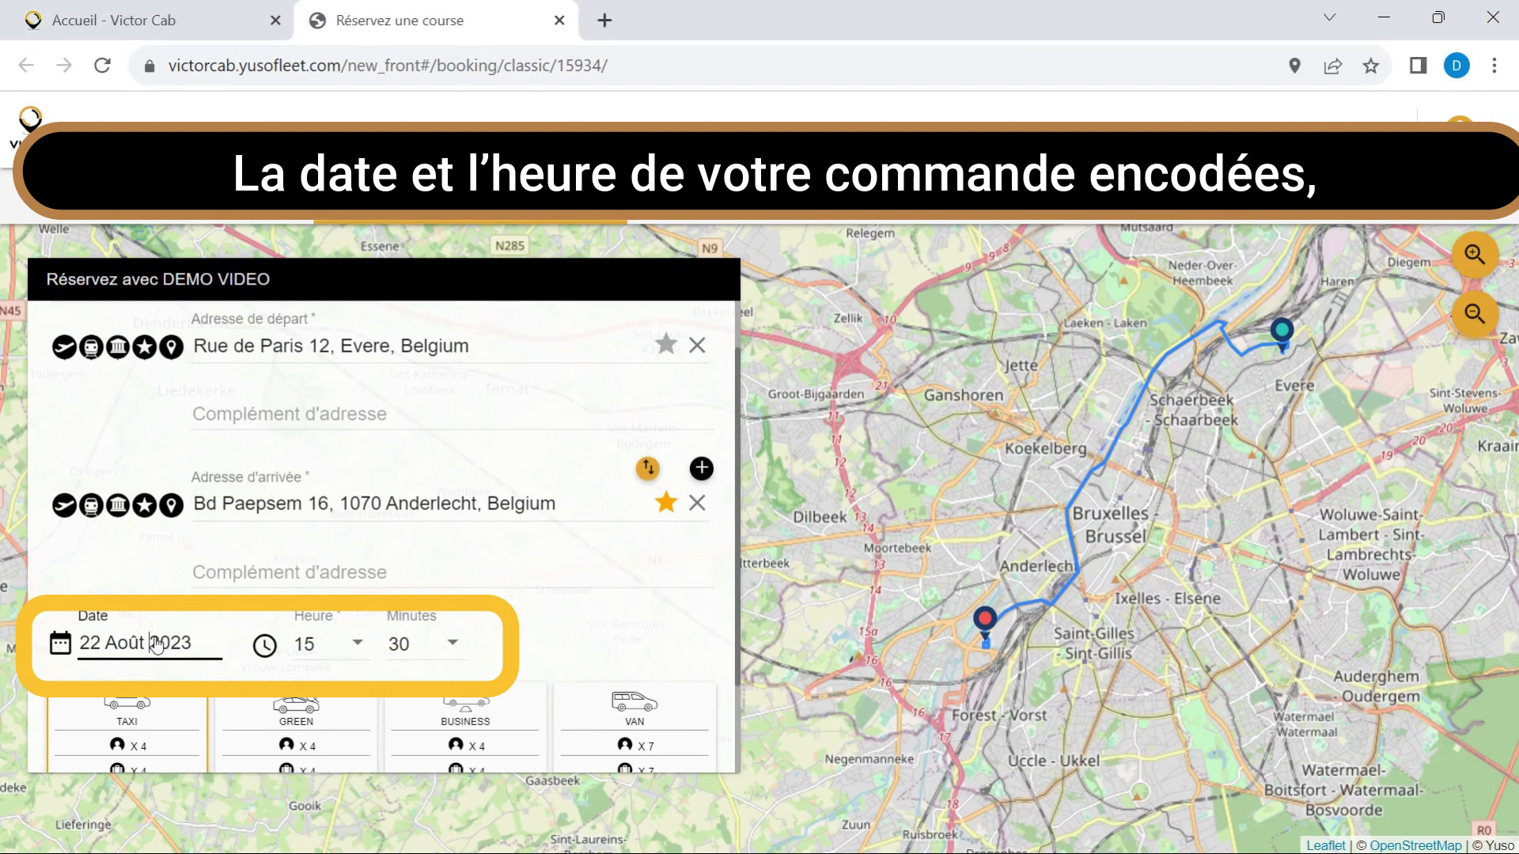
{"action": "left_click", "coordinate": [158, 645]}
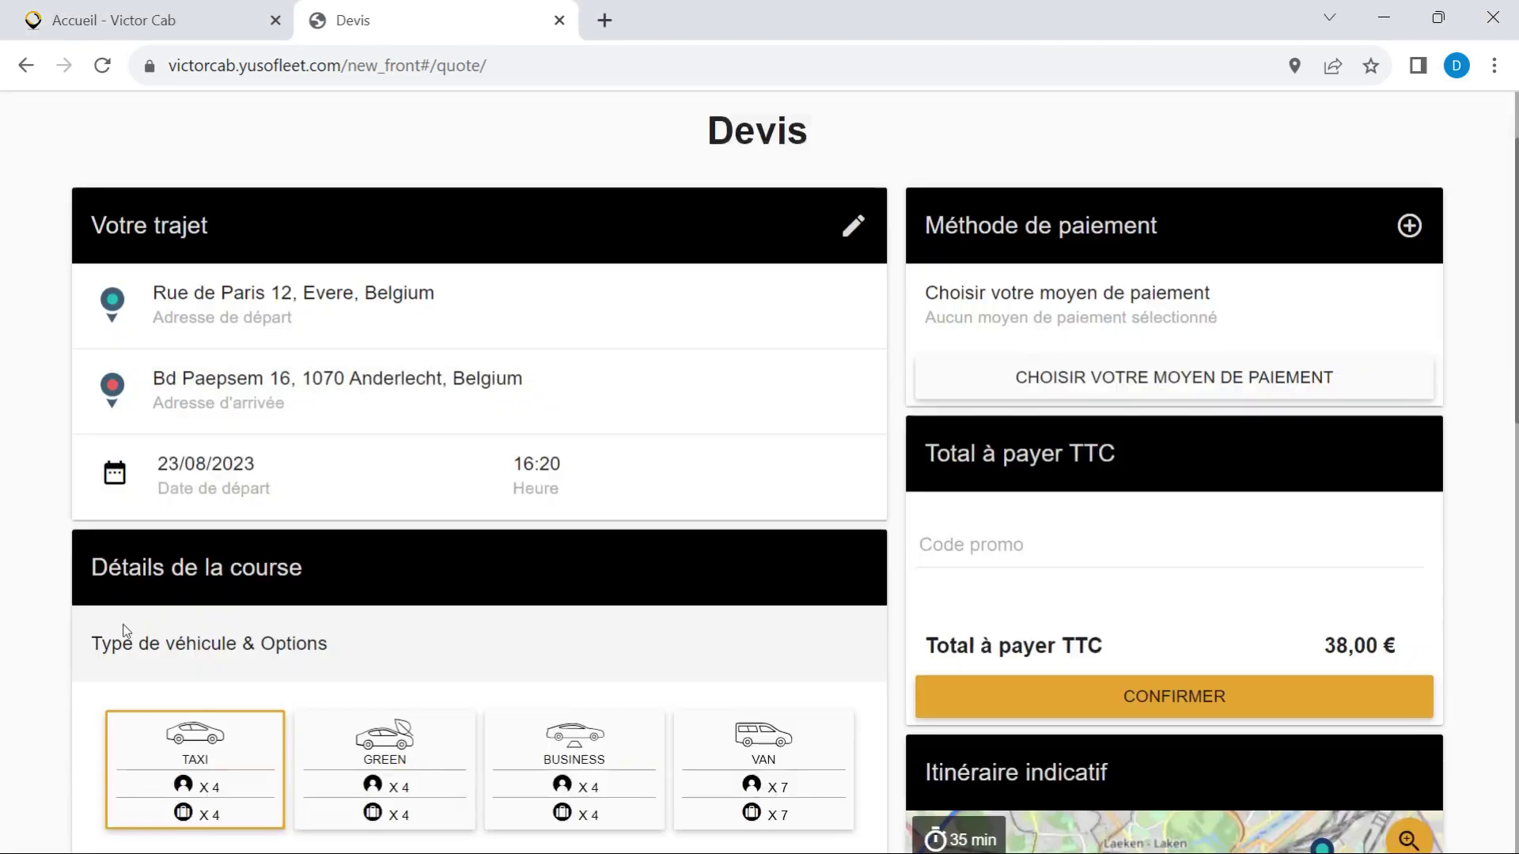
Compare Van (45,00 €) and Business (41,70 €) quotes, then return to Taxi at 38,00 €.
{"action": "scroll", "coordinate": [130, 624], "scroll_direction": "down", "scroll_amount": 3}
{"action": "scroll", "coordinate": [131, 627], "scroll_direction": "down", "scroll_amount": 1}
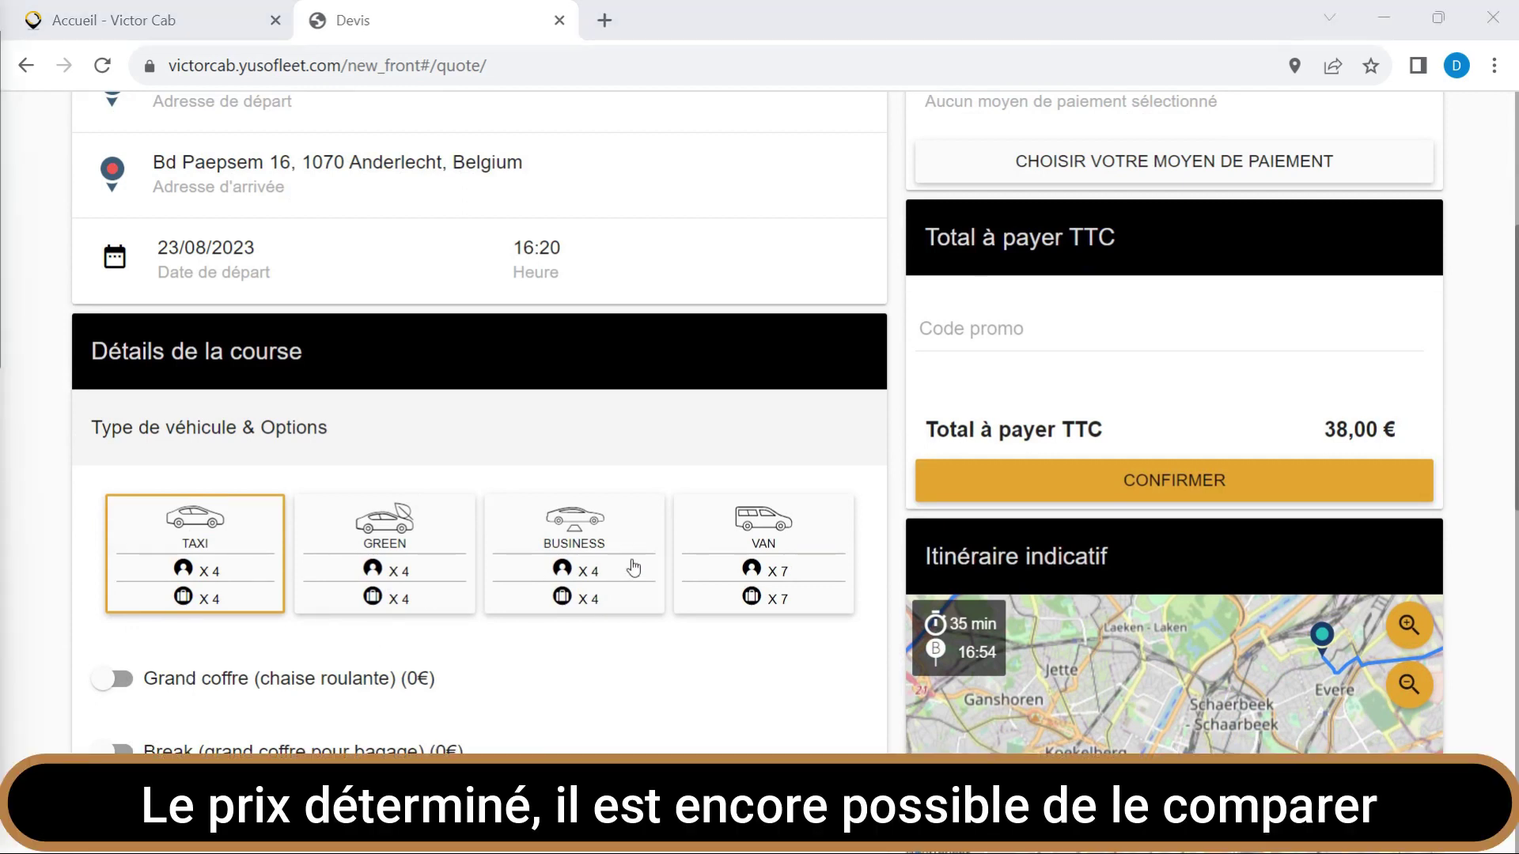
{"action": "left_click", "coordinate": [785, 531]}
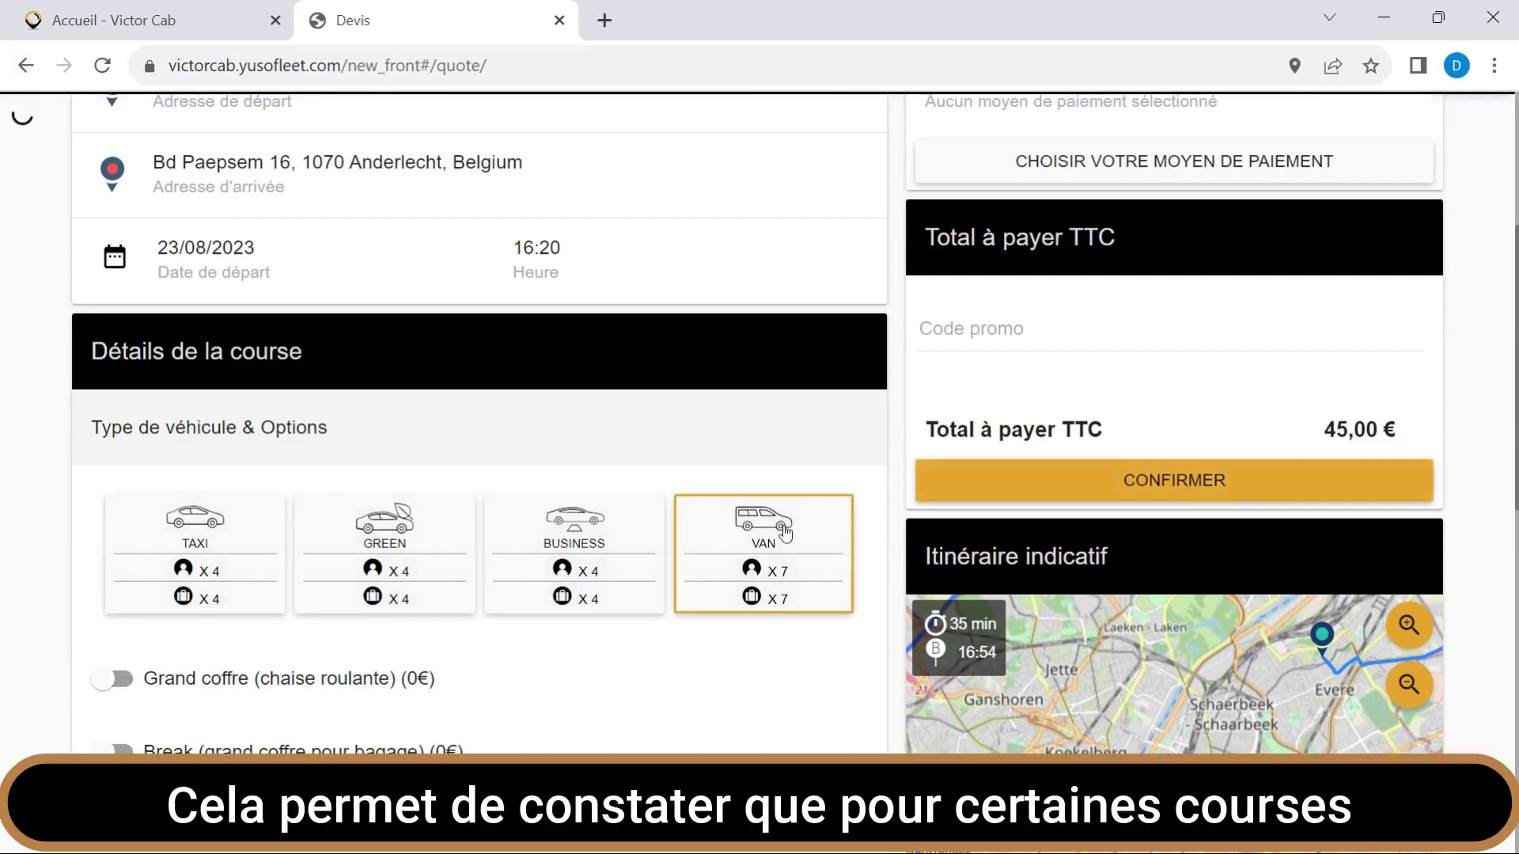
{"action": "left_click", "coordinate": [579, 533]}
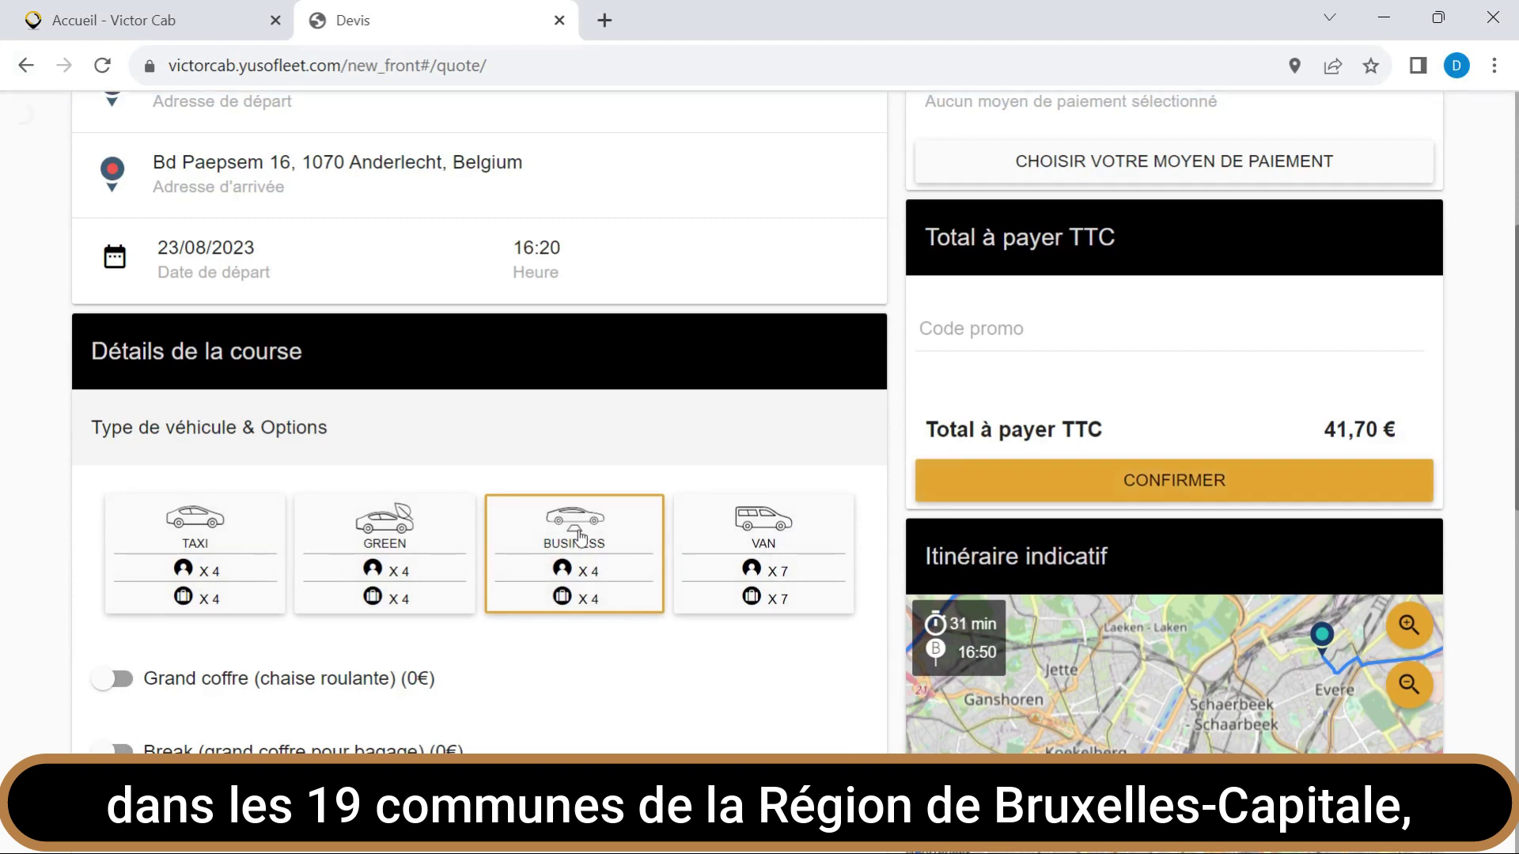
{"action": "left_click", "coordinate": [203, 538]}
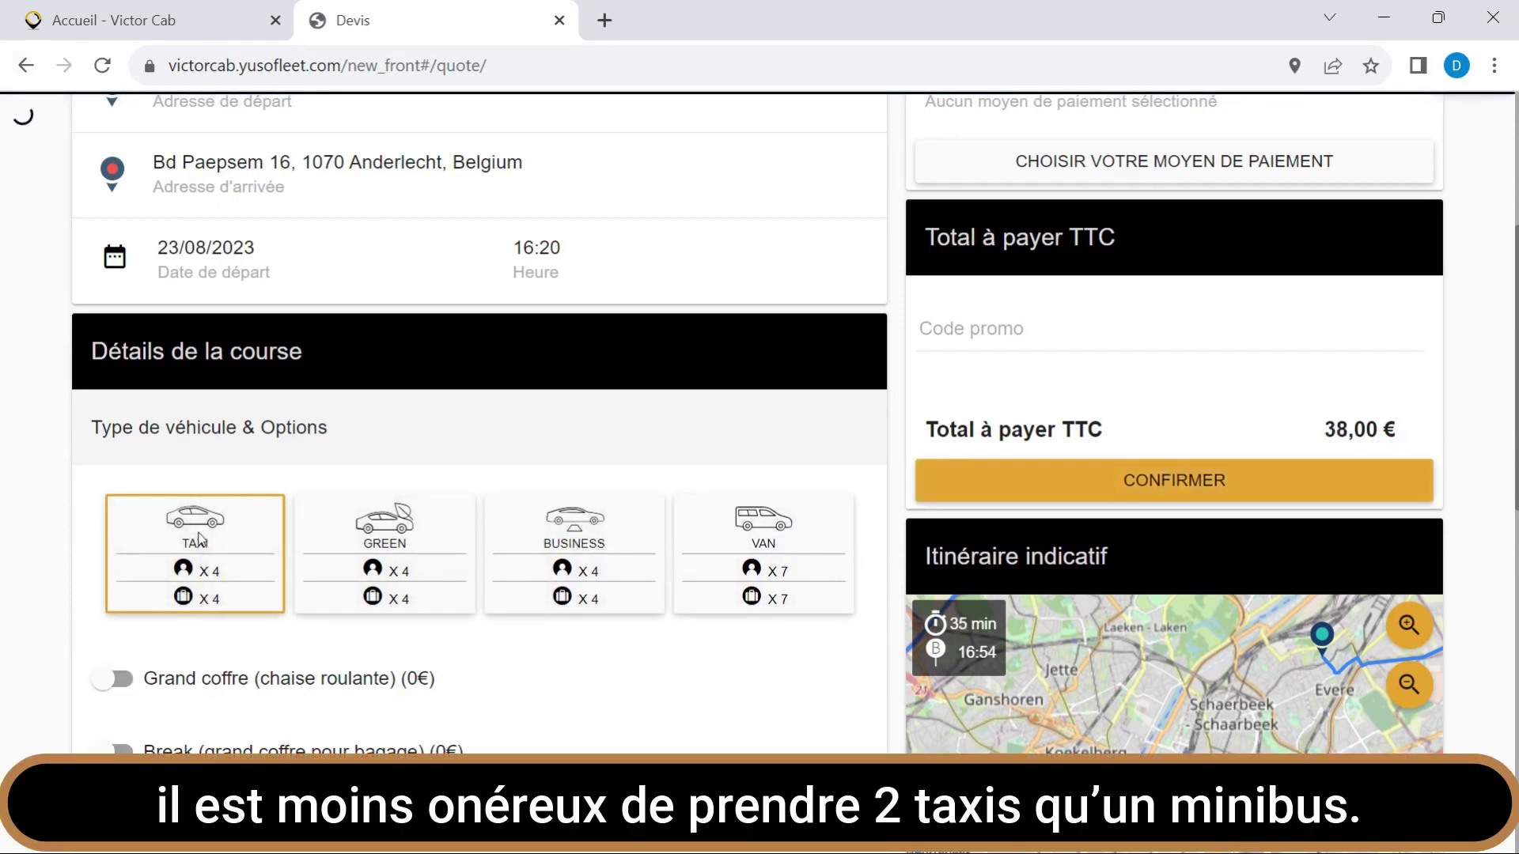
{"action": "scroll", "coordinate": [372, 610], "scroll_direction": "down", "scroll_amount": 7}
Enable 'Grand coffre (chaise roulante)' and 'Voiture basse (personne agée)', both at 0€.
{"action": "scroll", "coordinate": [372, 608], "scroll_direction": "up", "scroll_amount": 3}
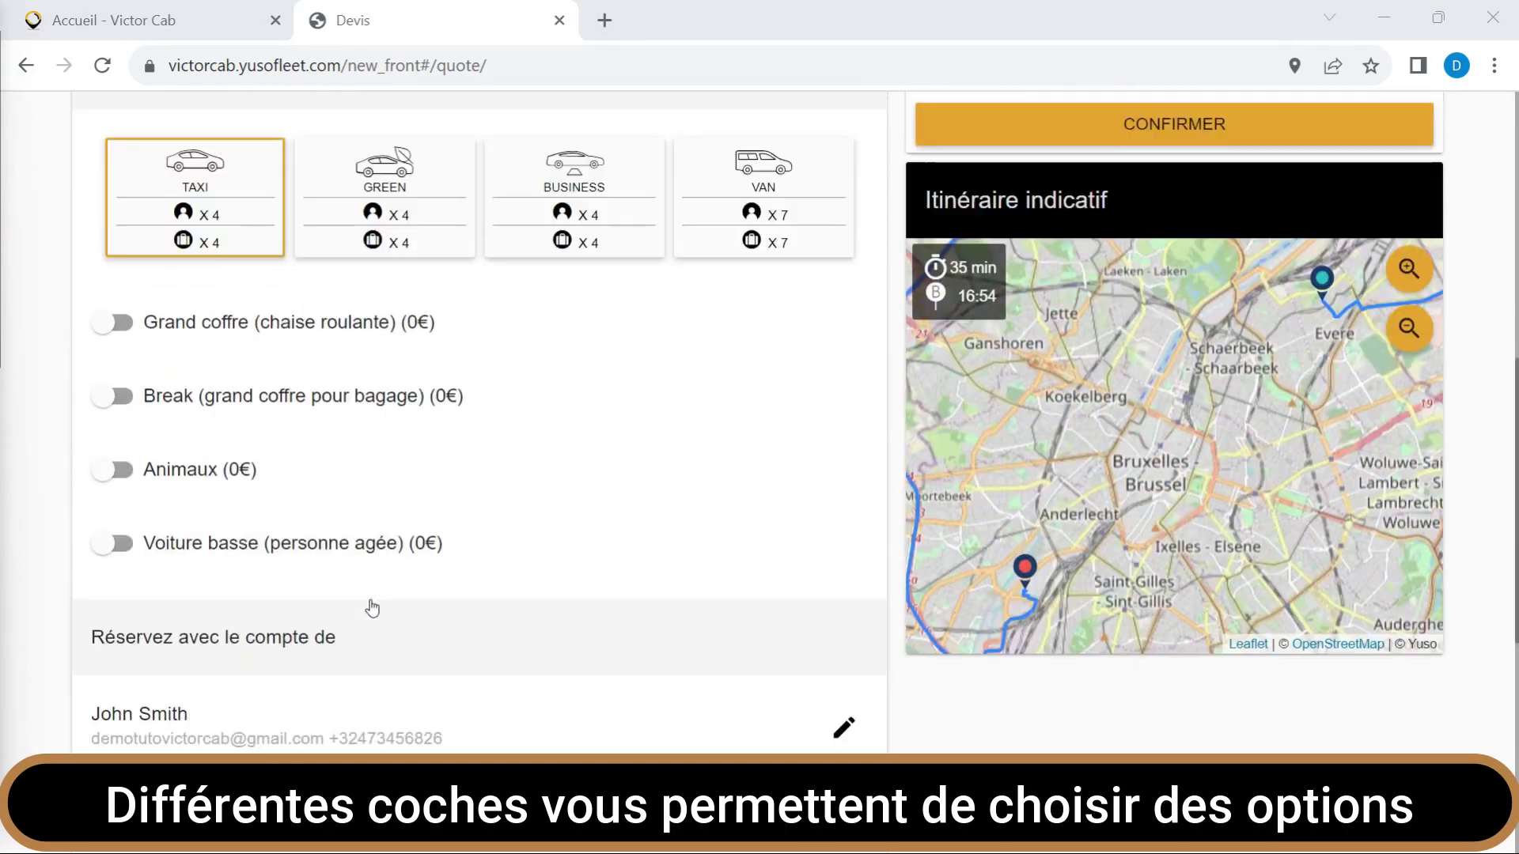
{"action": "left_click", "coordinate": [131, 324]}
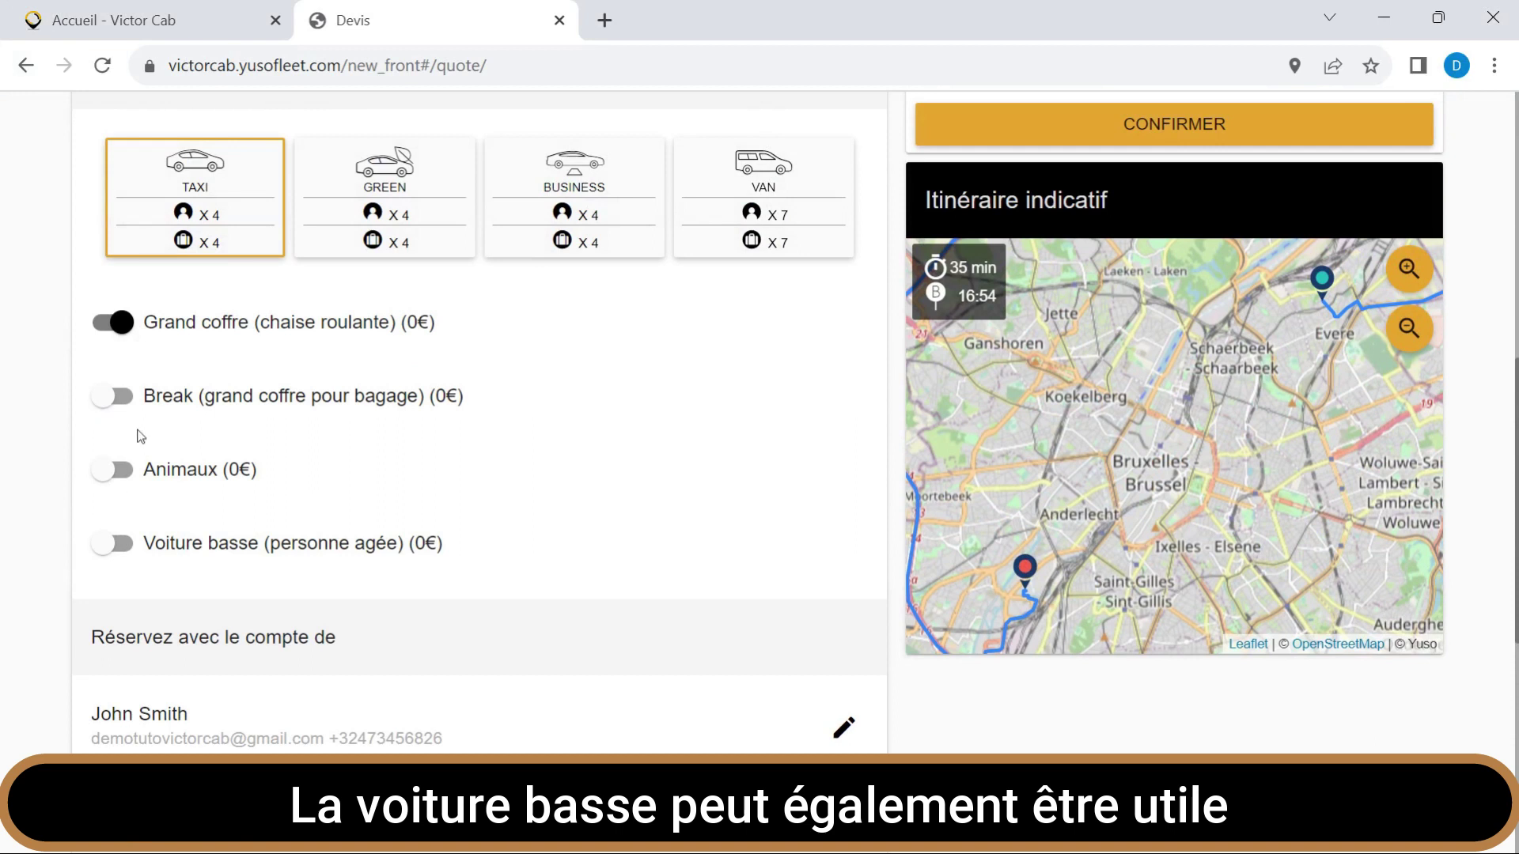
{"action": "left_click", "coordinate": [129, 547]}
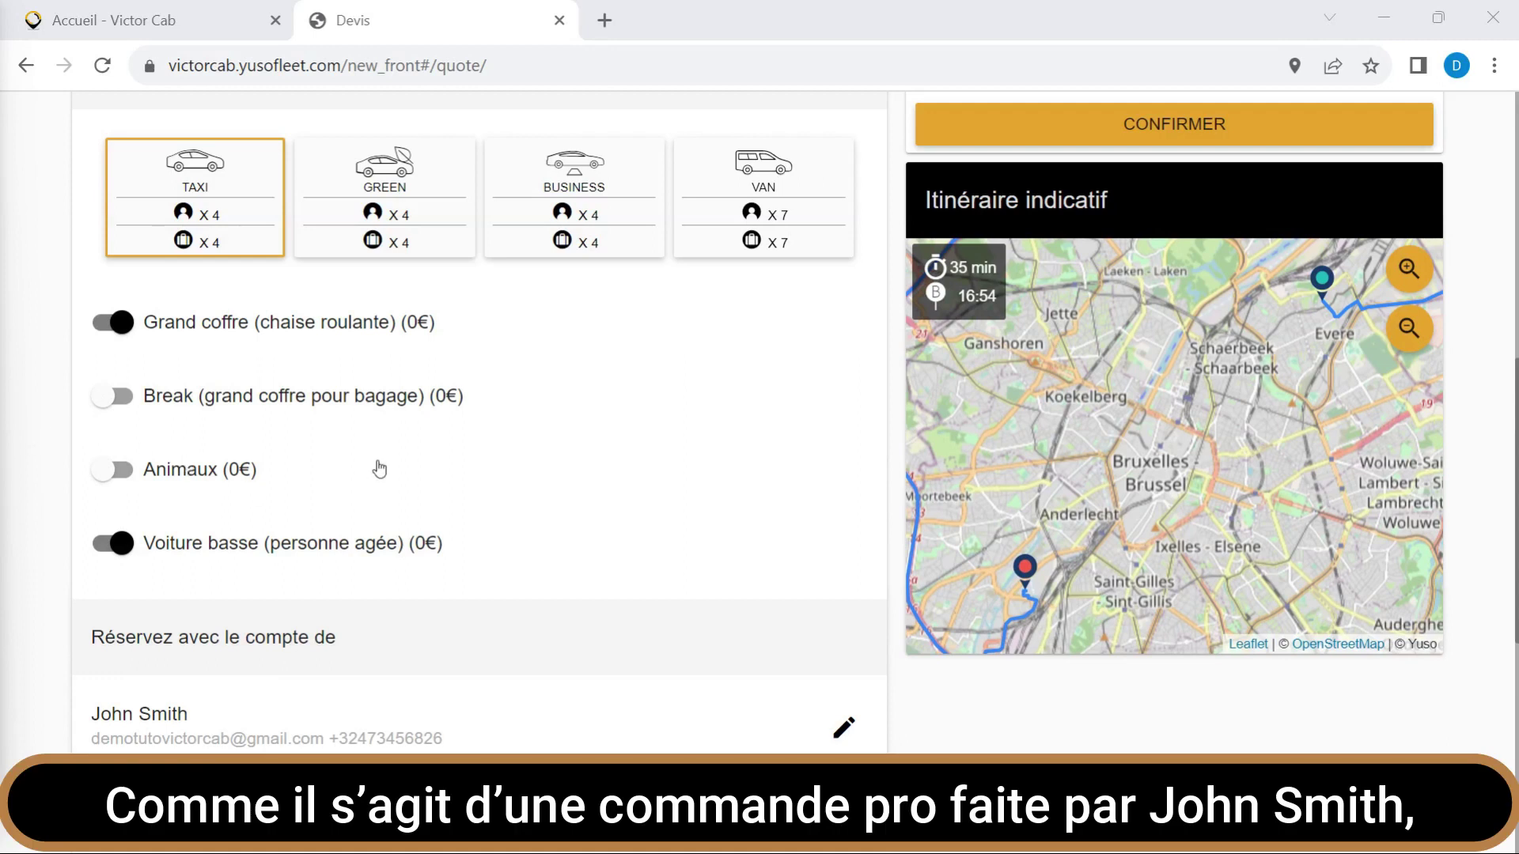
{"action": "scroll", "coordinate": [380, 469], "scroll_direction": "down", "scroll_amount": 3}
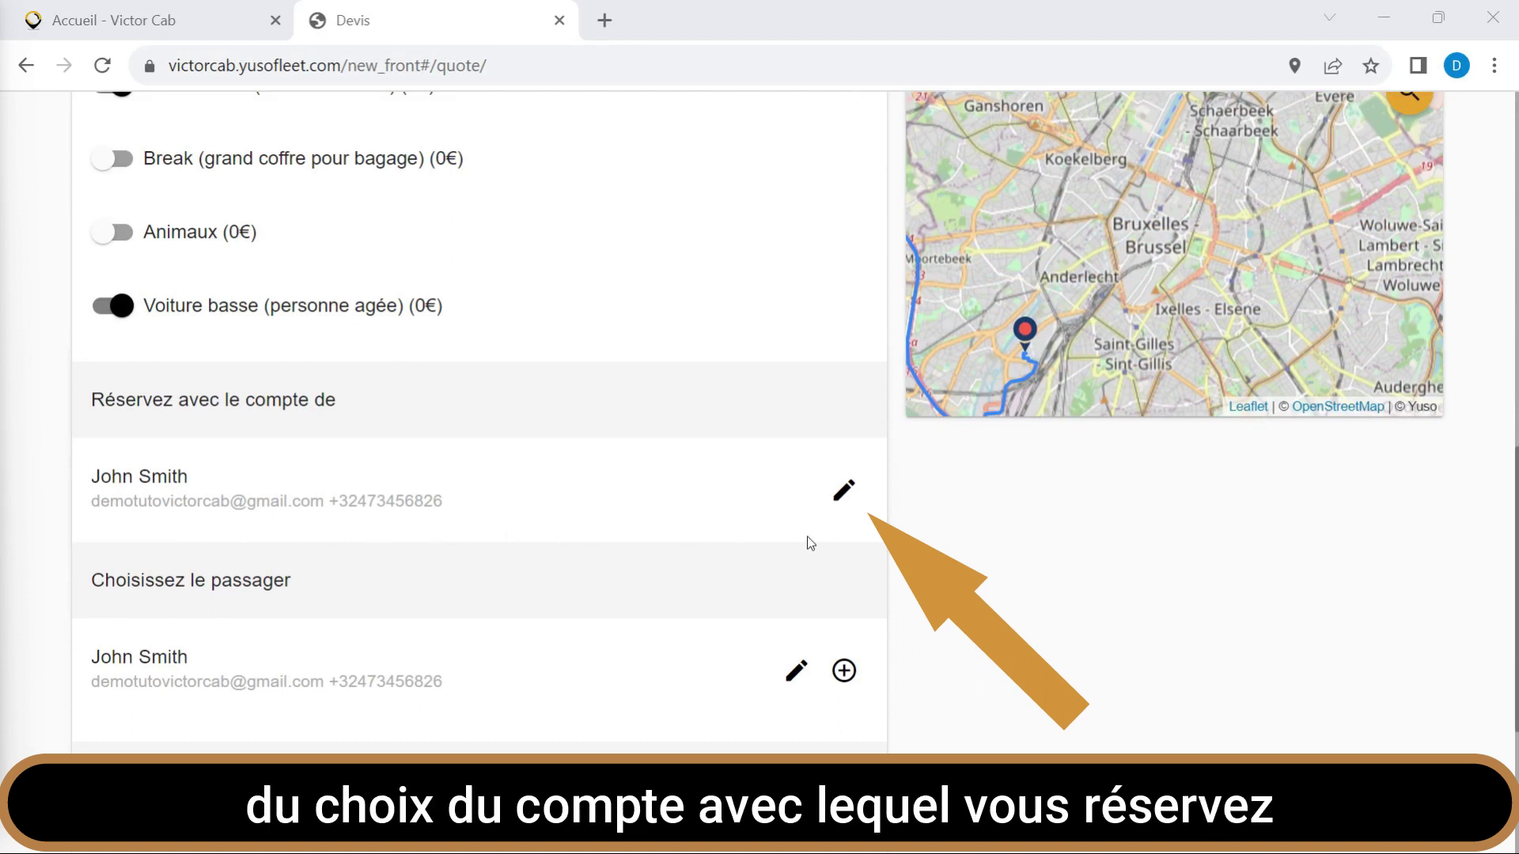
Book under the company account's second authorised user instead of the account holder.
{"action": "left_click", "coordinate": [844, 494]}
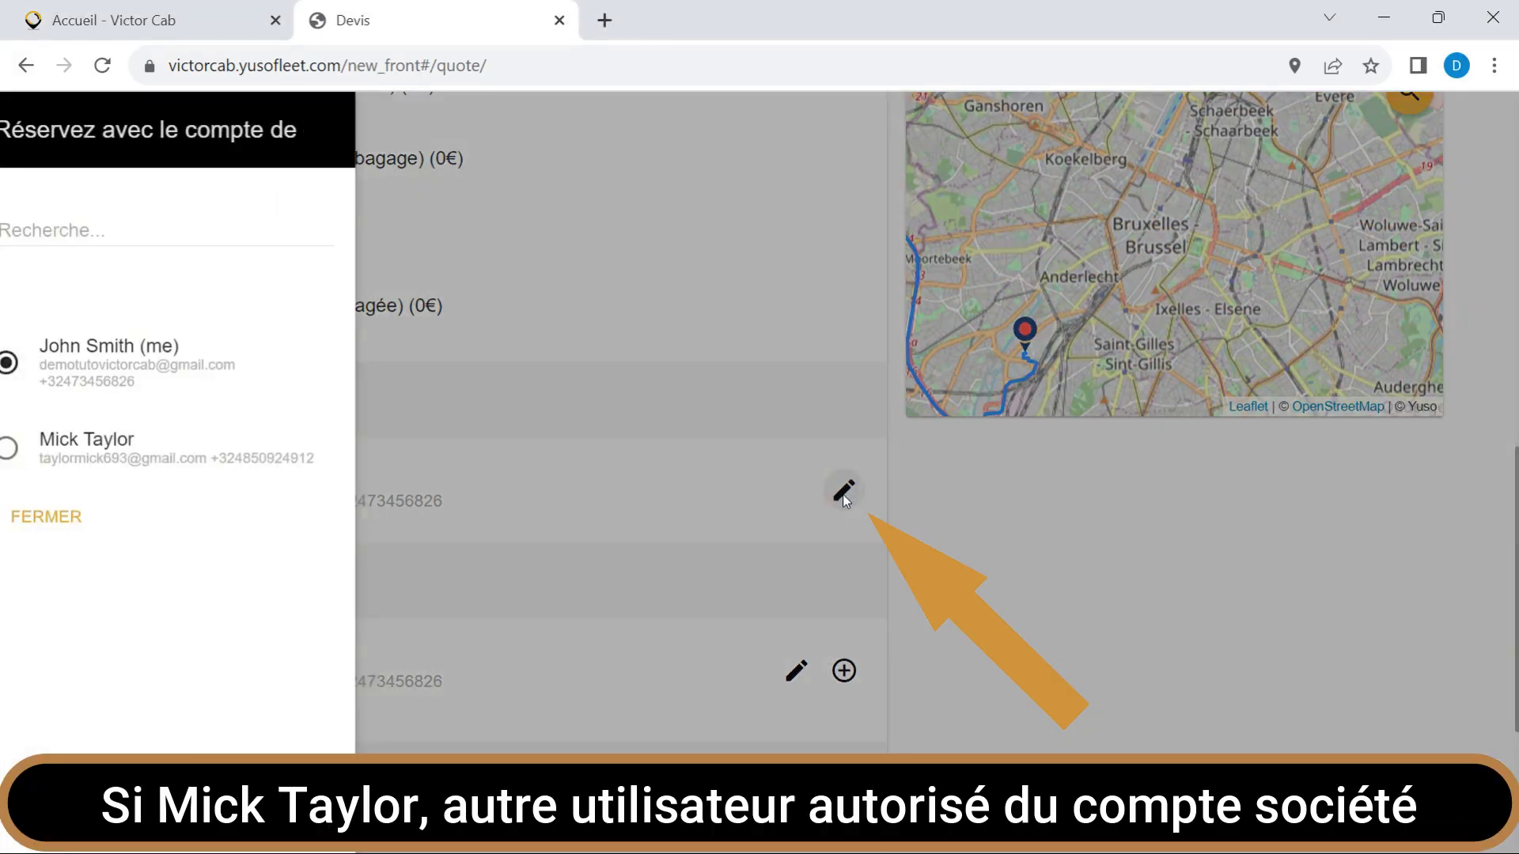
{"action": "left_click", "coordinate": [31, 447]}
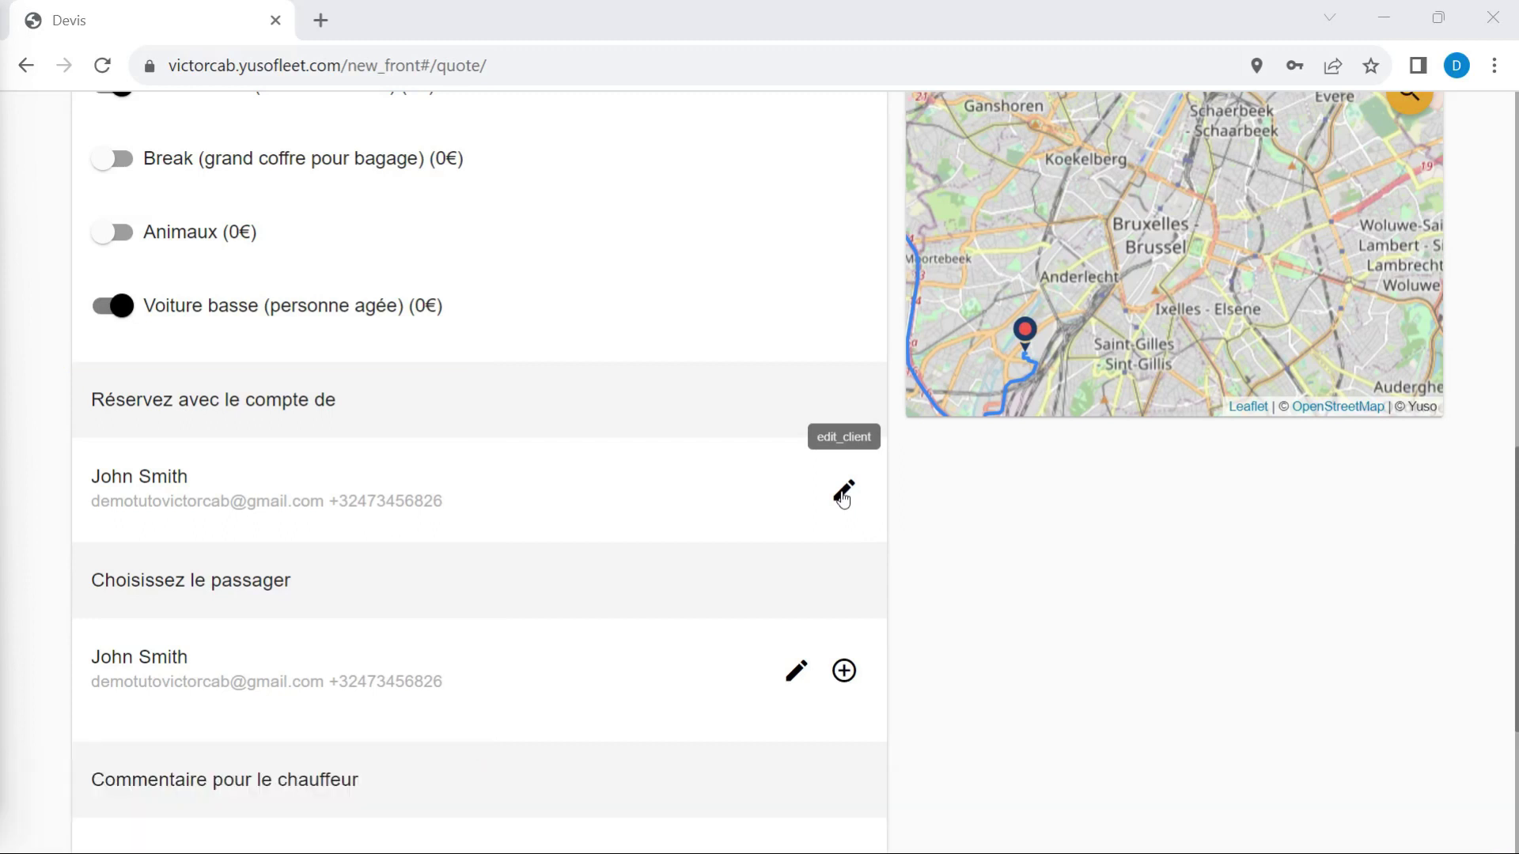
Book under the other company user as passenger and dismiss the 'Le passager n'est pas valide' error.
{"action": "left_click", "coordinate": [843, 494]}
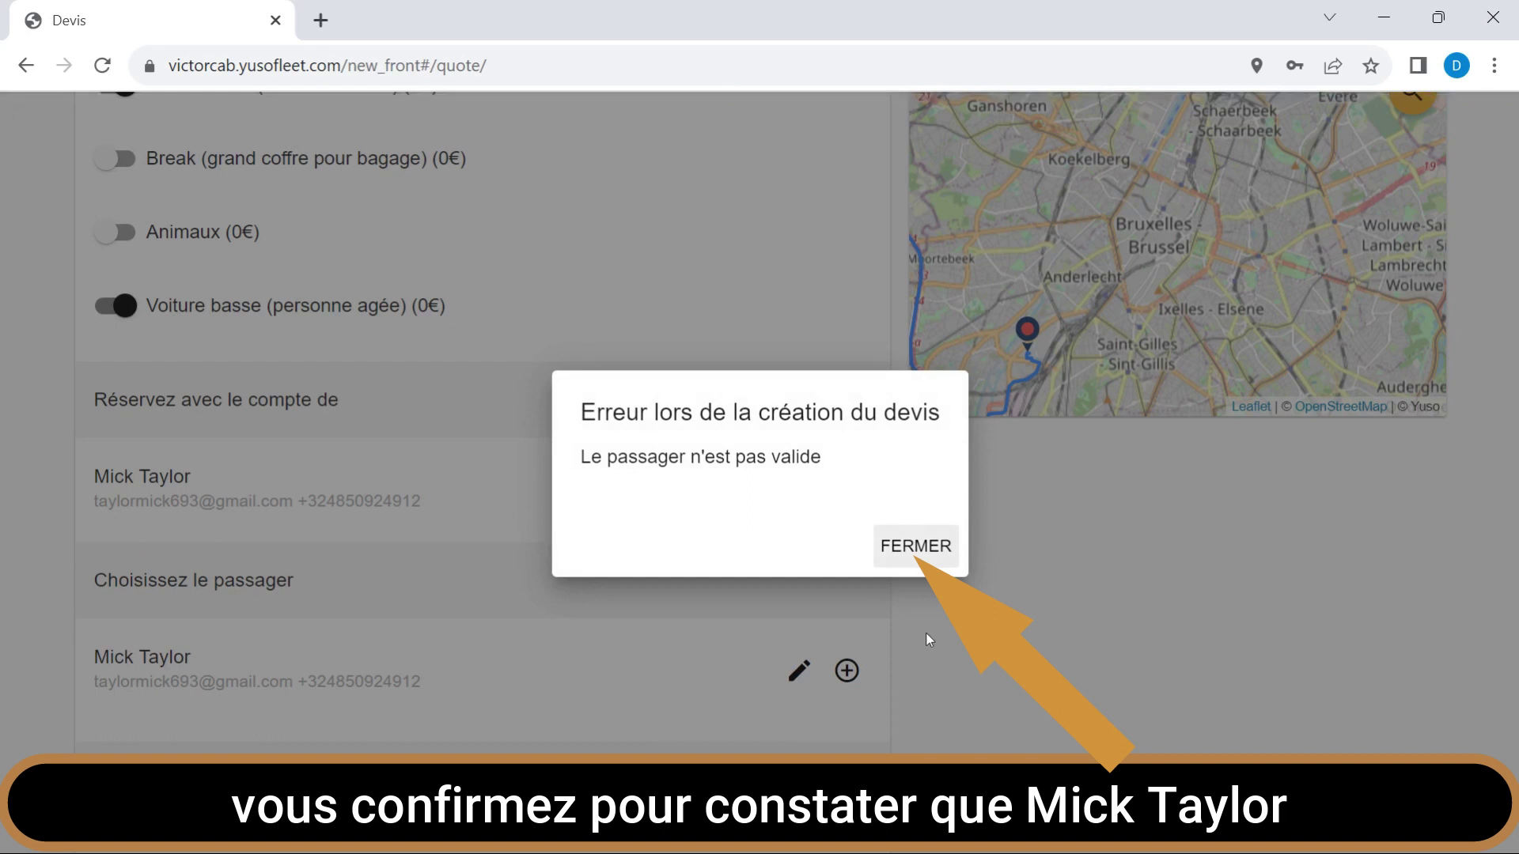
{"action": "left_click", "coordinate": [921, 554]}
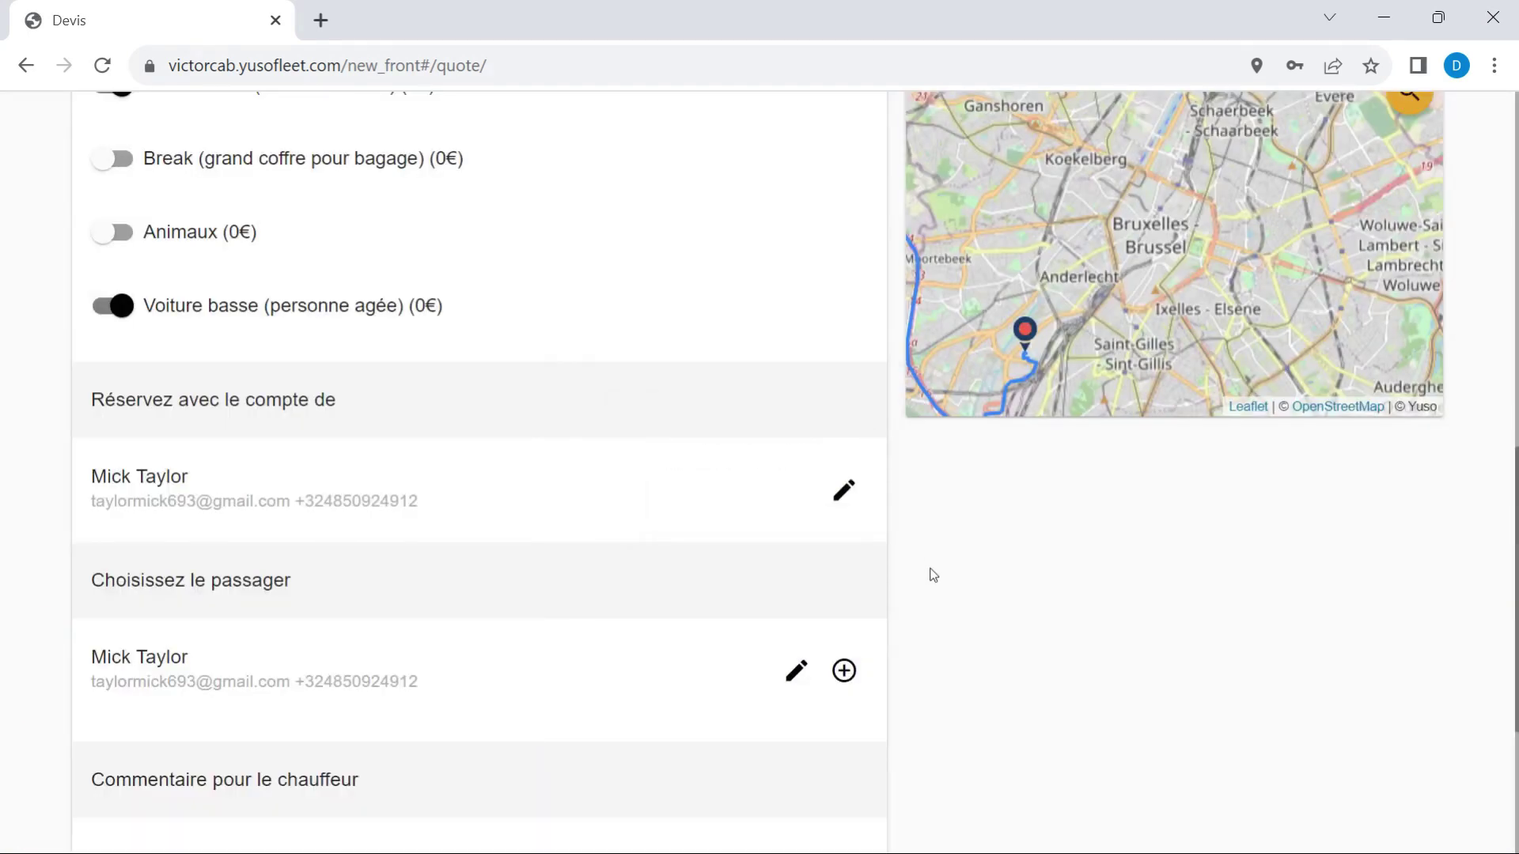
{"action": "left_click", "coordinate": [794, 674]}
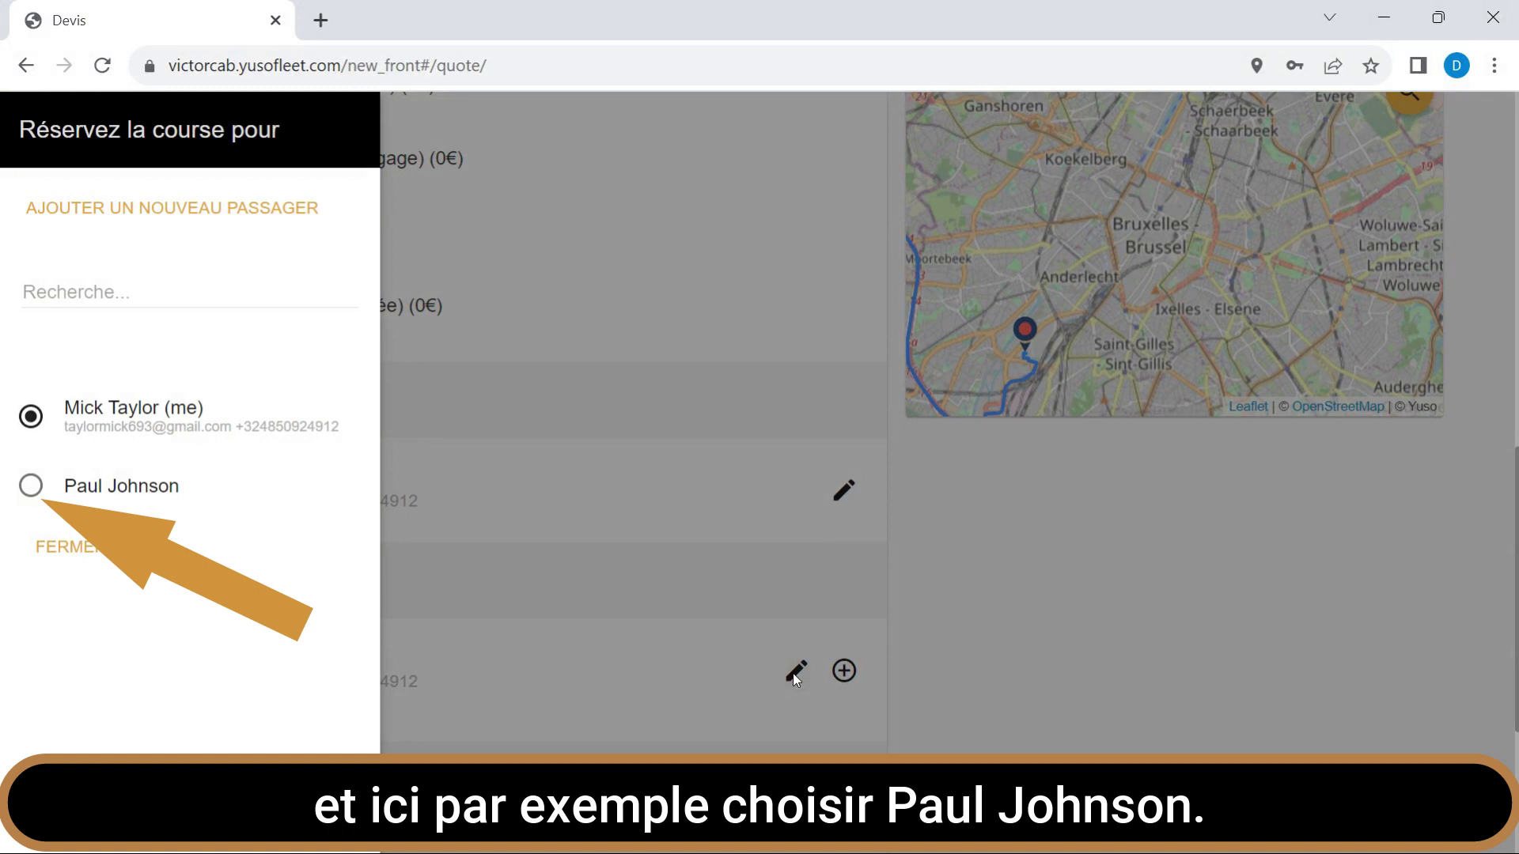
Choose a different passenger from that user's list and try the add-passenger dialog.
{"action": "left_click", "coordinate": [31, 489]}
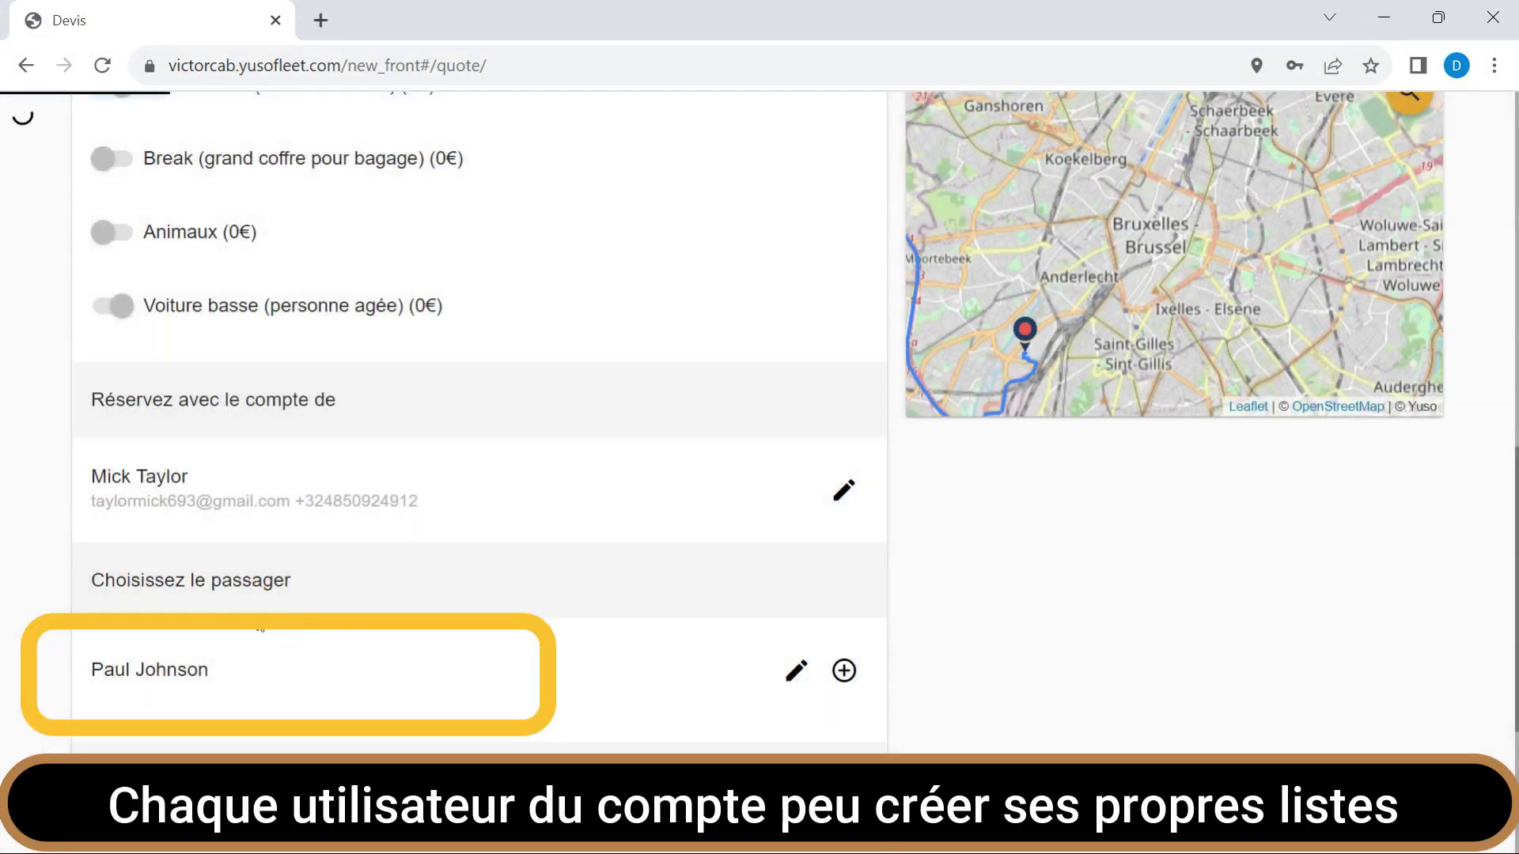
{"action": "scroll", "coordinate": [260, 627], "scroll_direction": "down", "scroll_amount": 3}
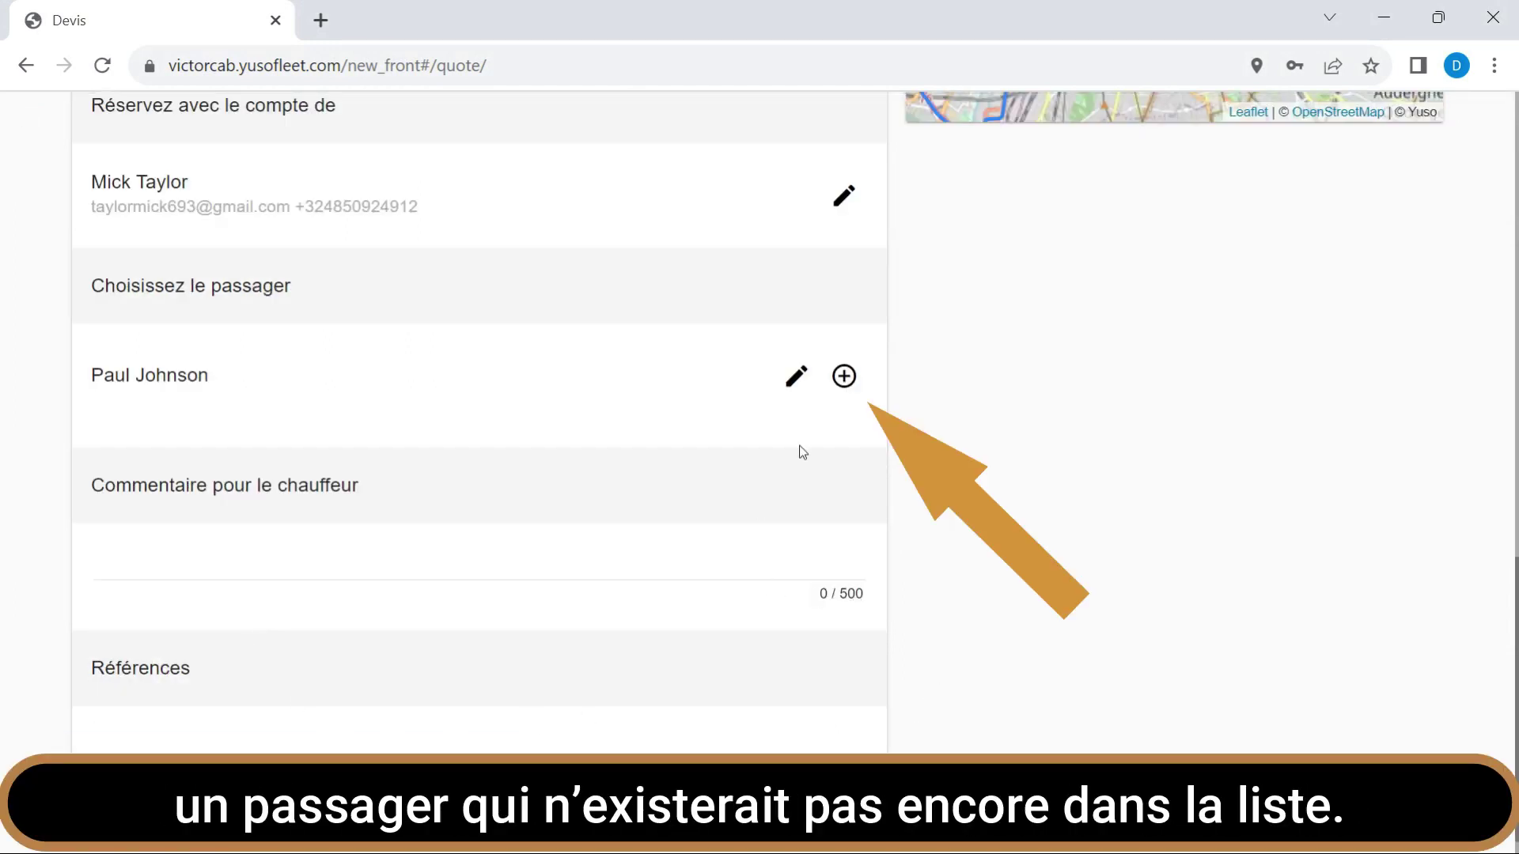
{"action": "left_click", "coordinate": [850, 382]}
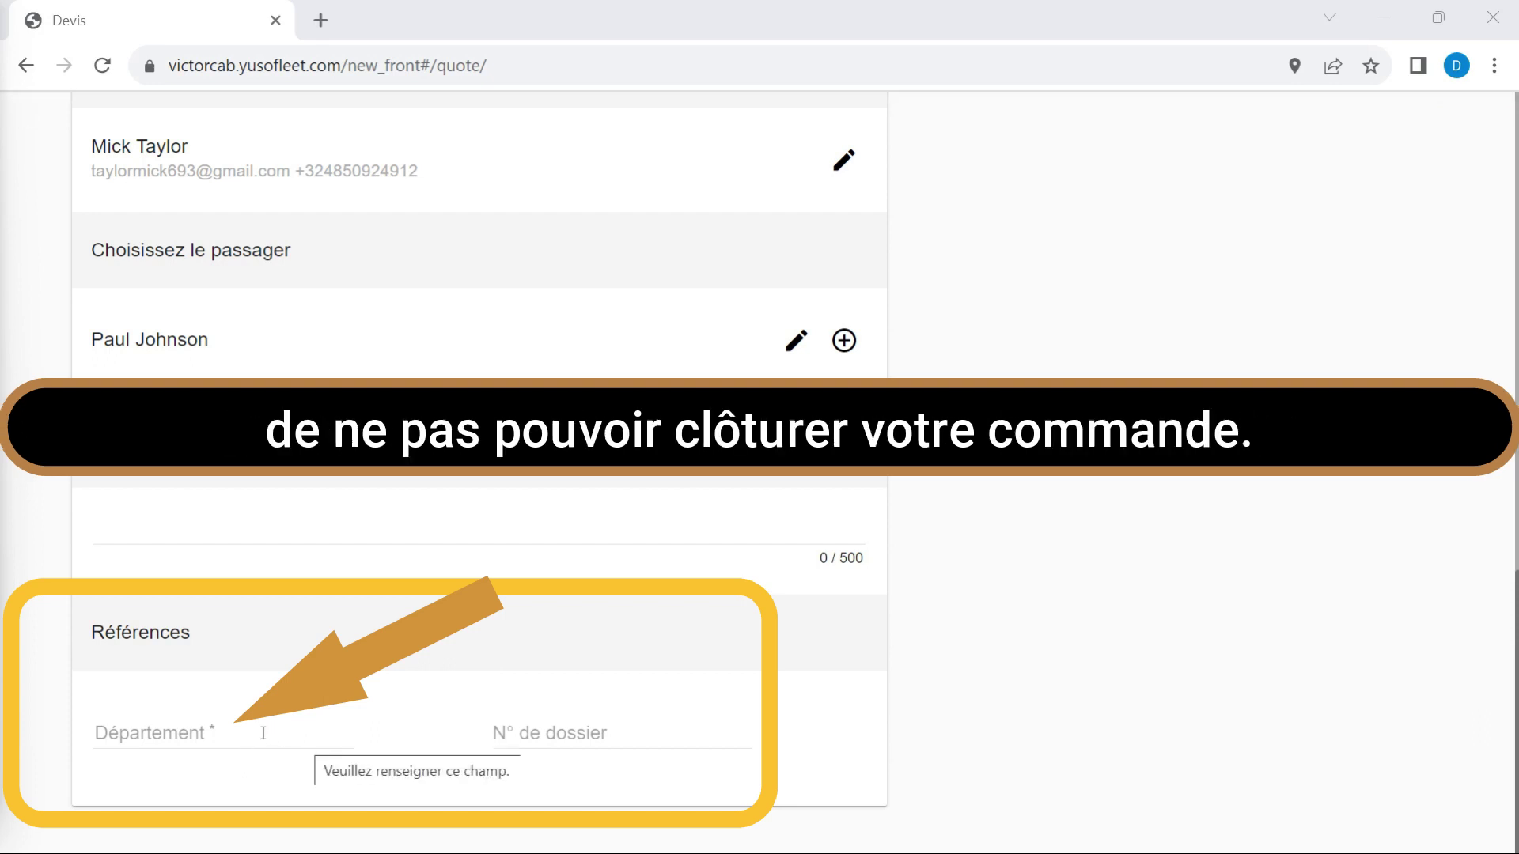
Fill the ride references with Département 'Livraison' and N° de dossier '123'.
{"action": "left_click", "coordinate": [261, 733]}
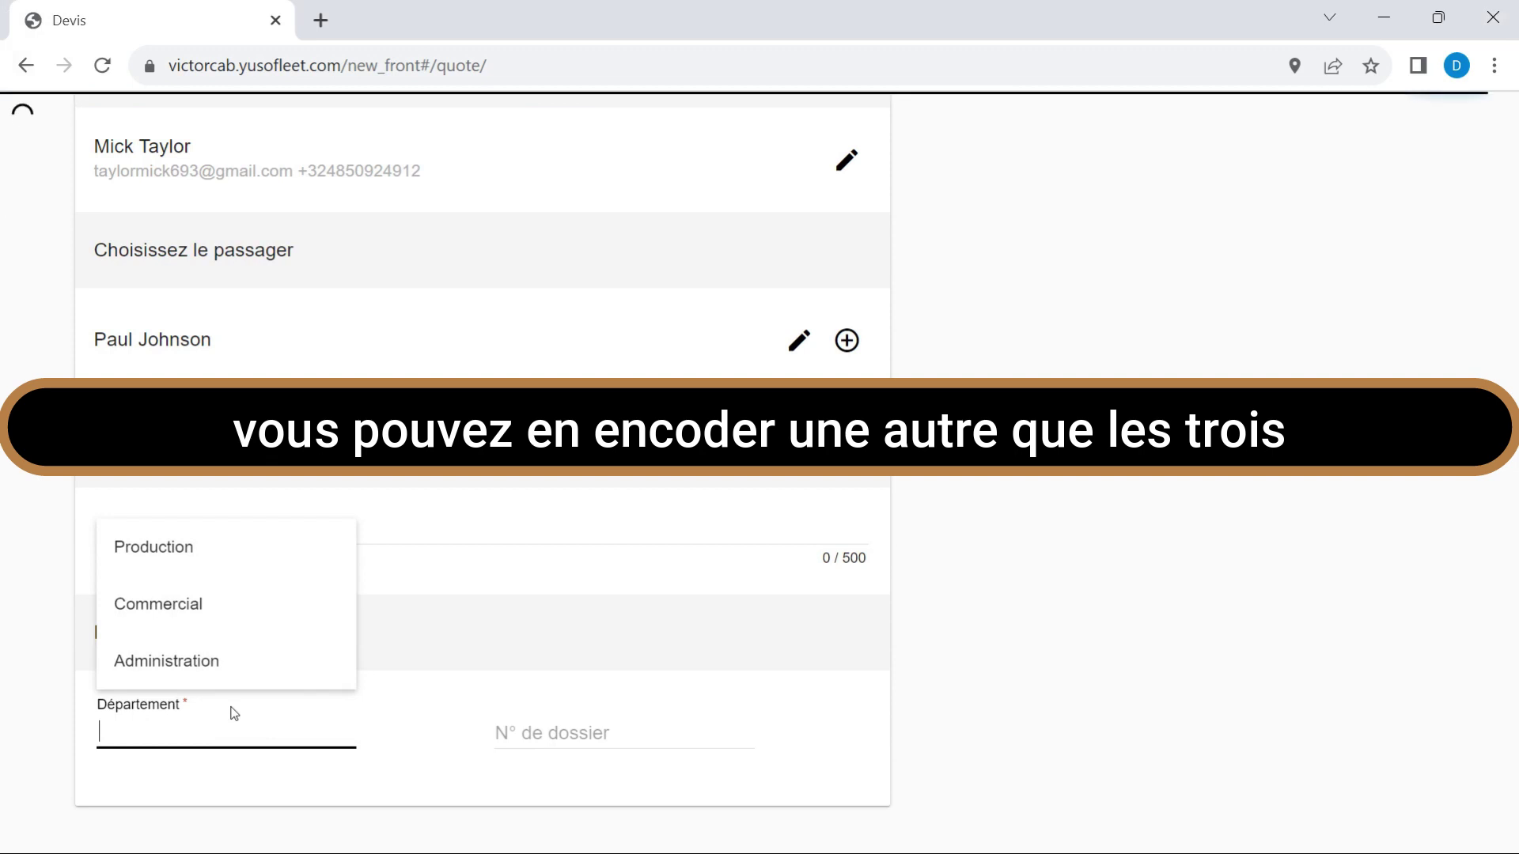
{"action": "type", "text": "L"}
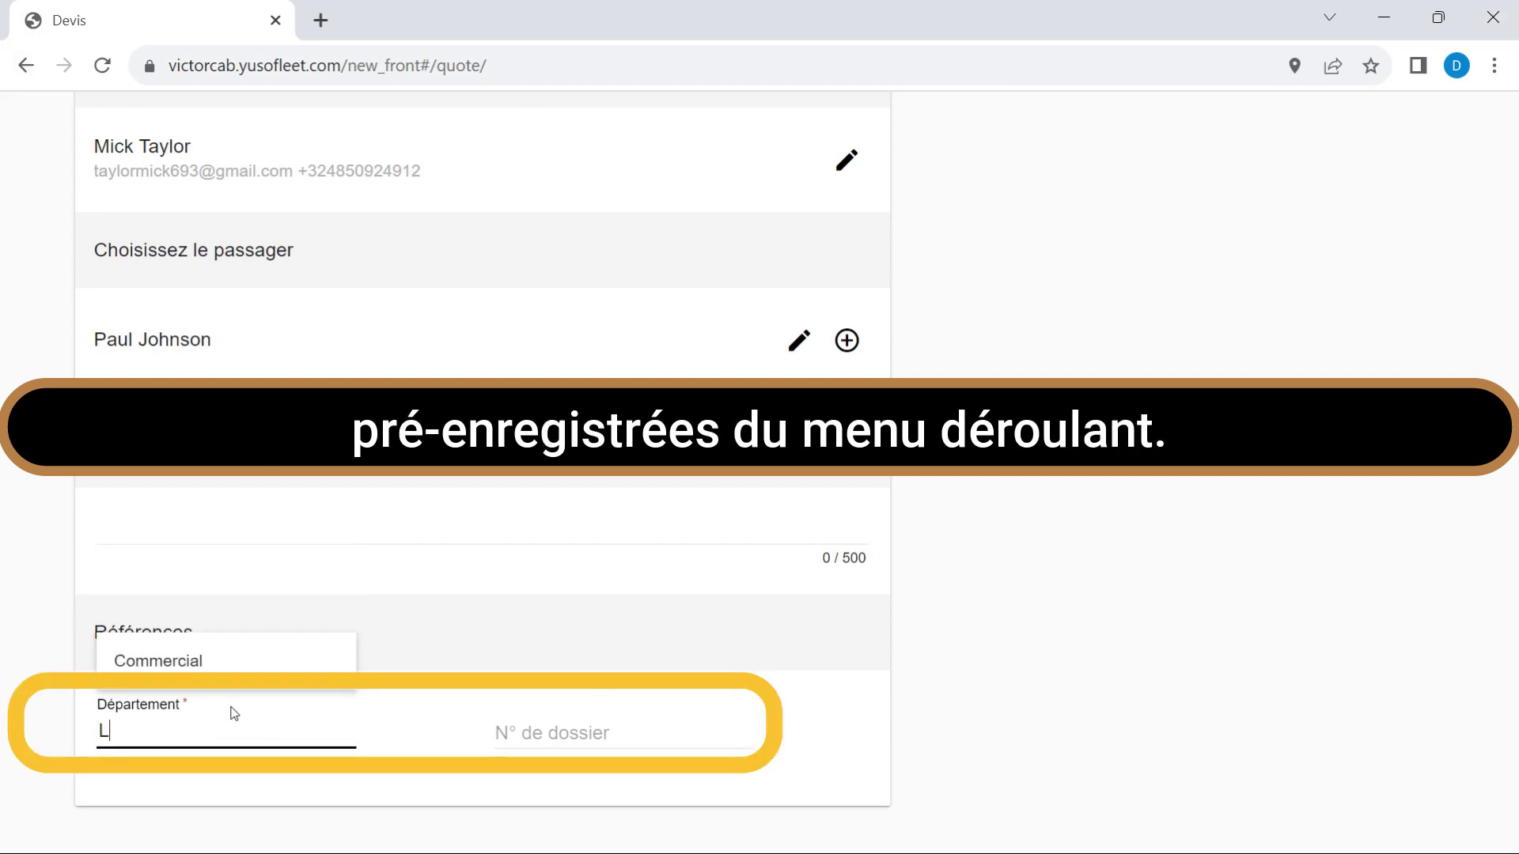
{"action": "type", "text": "ivraison"}
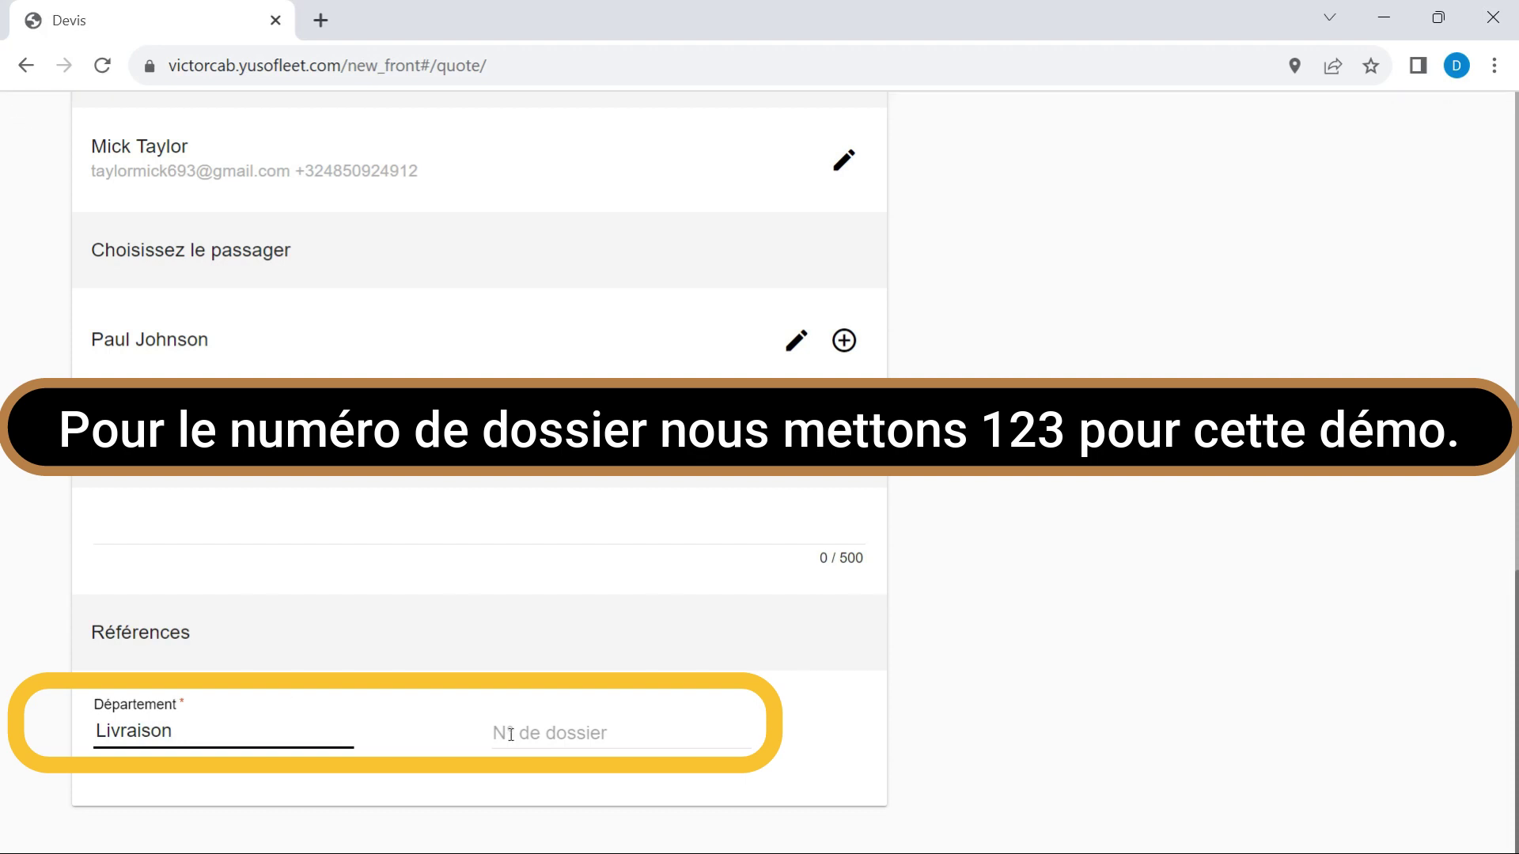
{"action": "left_click", "coordinate": [510, 734]}
{"action": "type", "text": "123"}
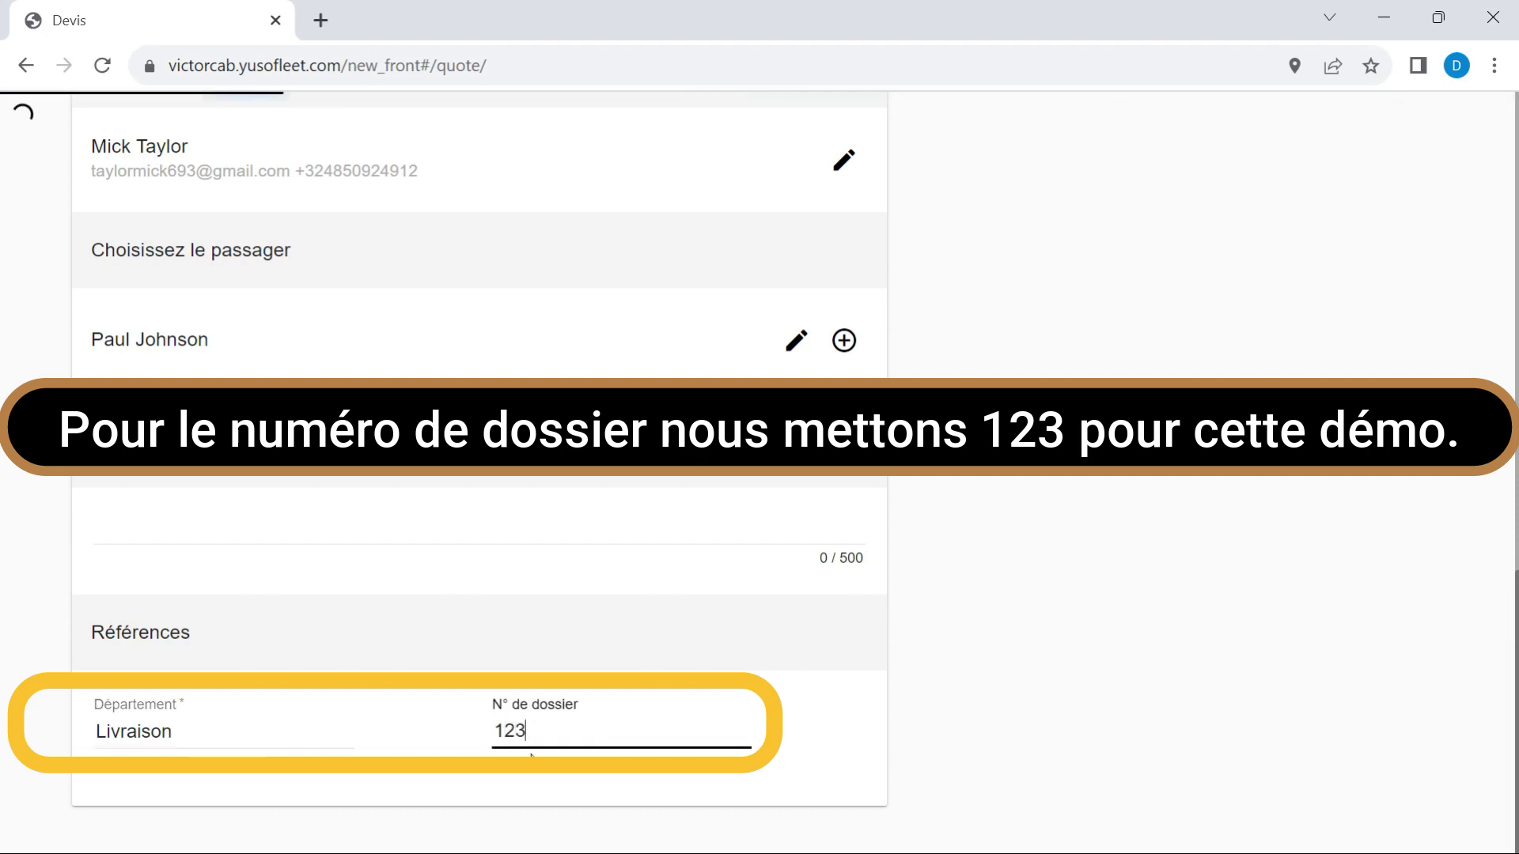
{"action": "scroll", "coordinate": [1286, 464], "scroll_direction": "up", "scroll_amount": 8}
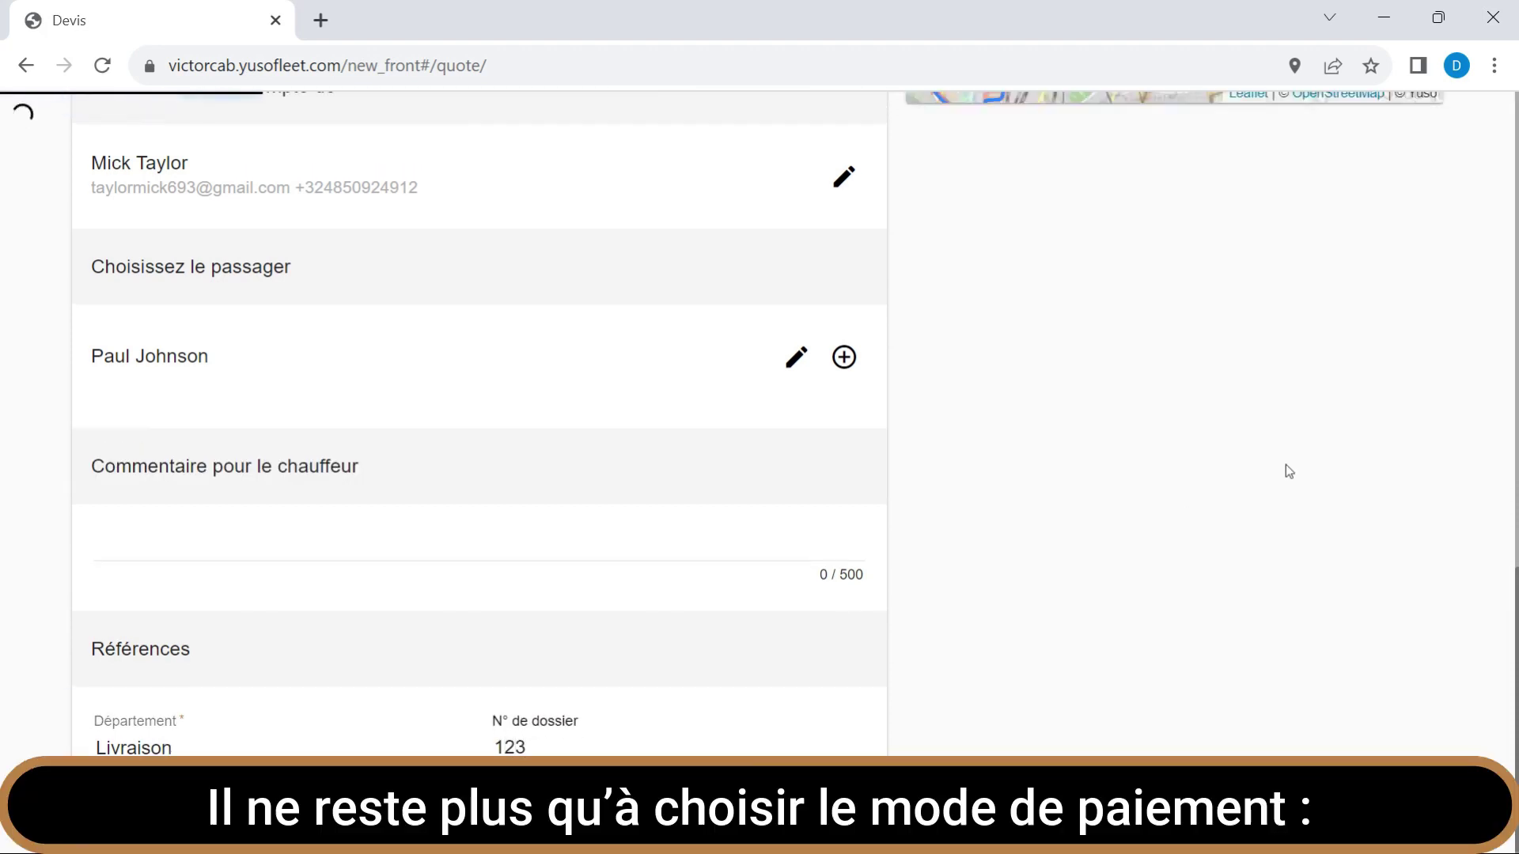
{"action": "scroll", "coordinate": [1257, 467], "scroll_direction": "up", "scroll_amount": 8}
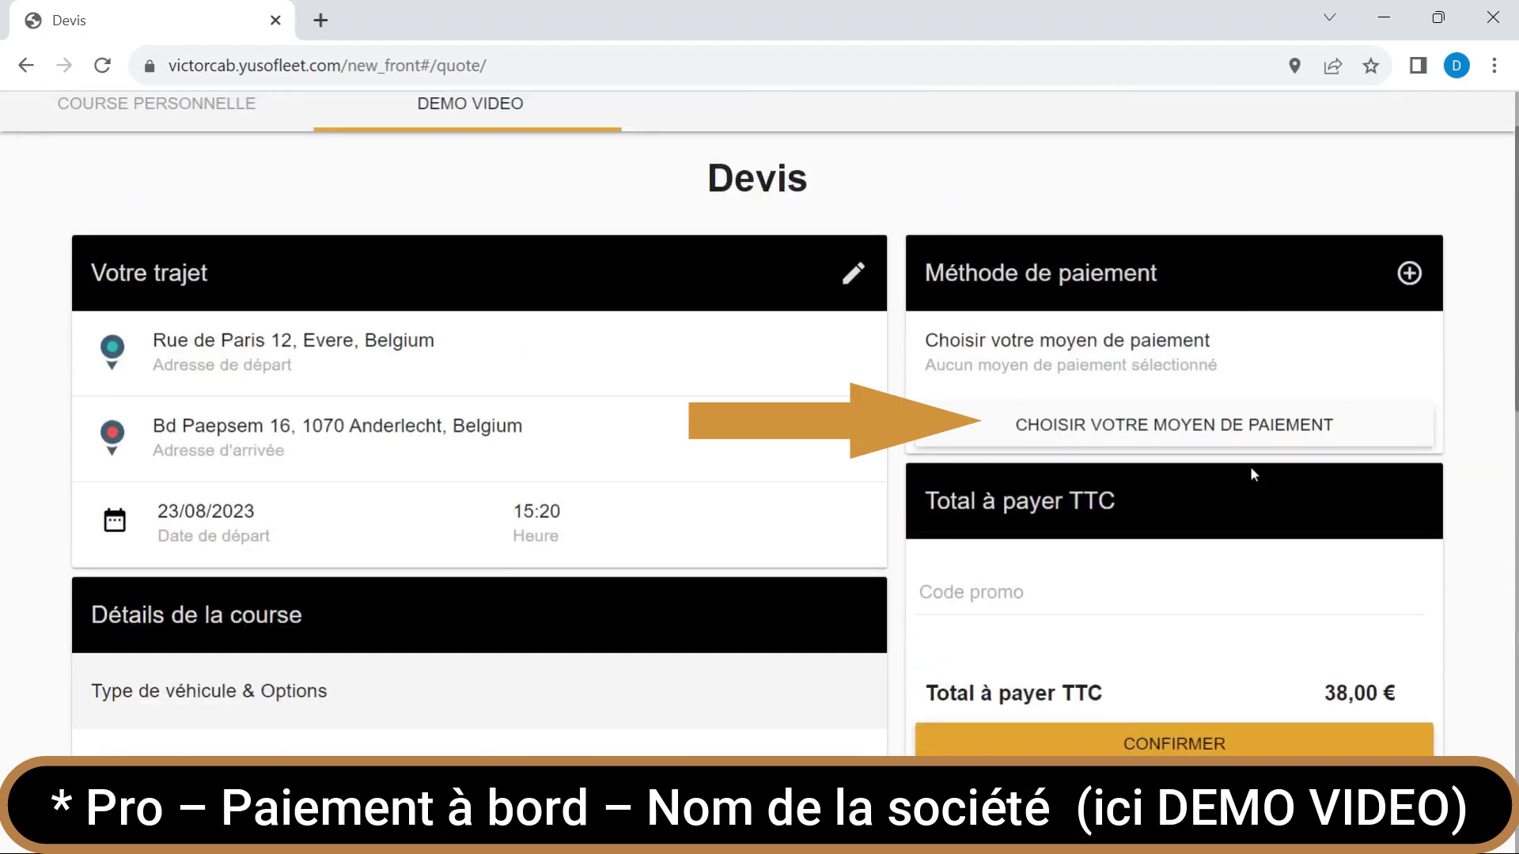
Pay with Pro - DEMO VIDEO and confirm the 38,00 € ride booking.
{"action": "left_click", "coordinate": [1247, 431]}
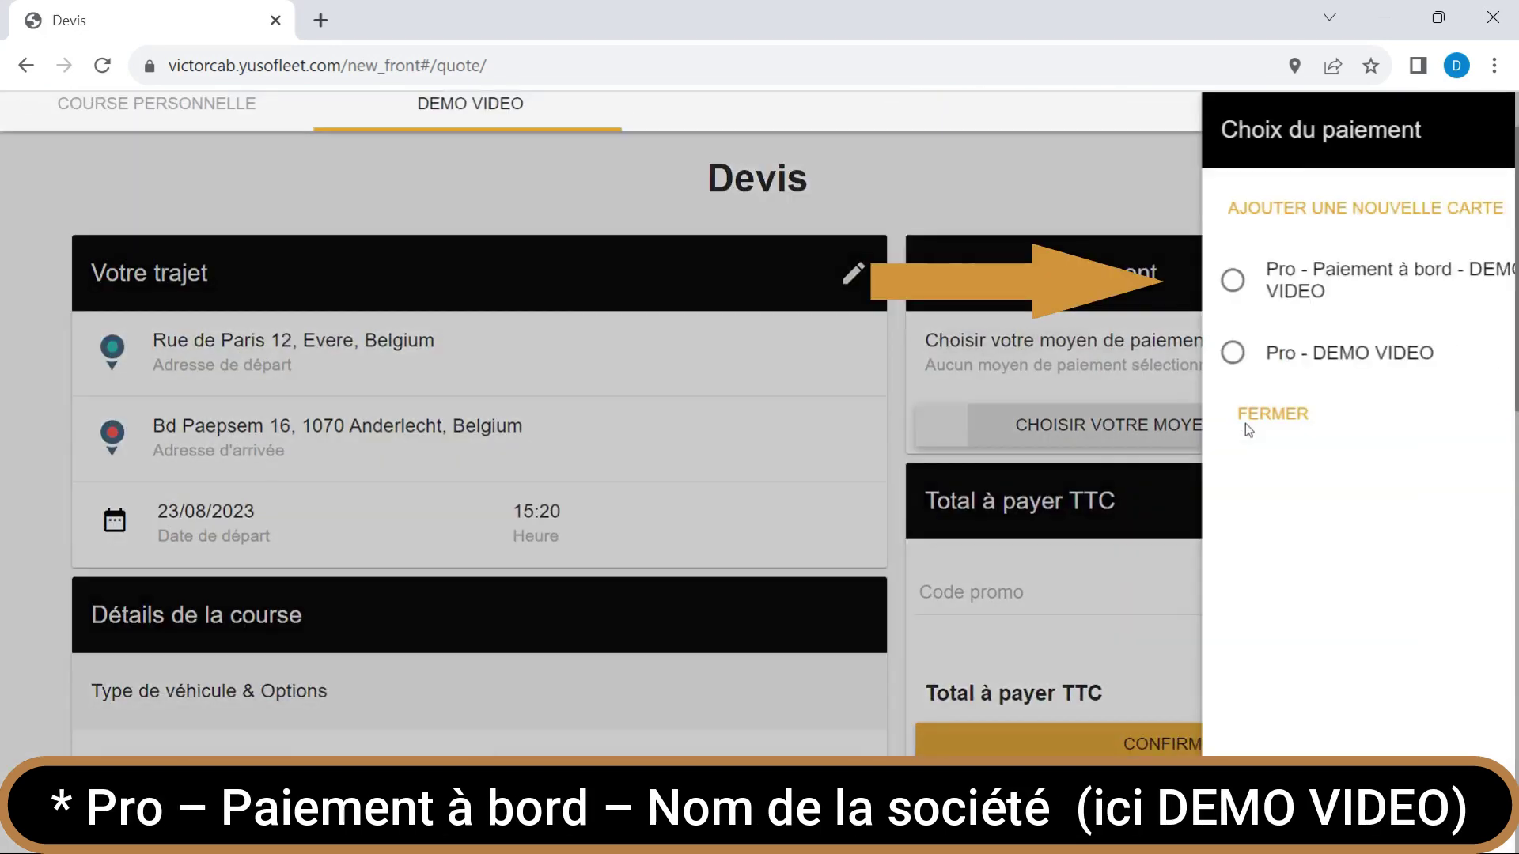
{"action": "left_click", "coordinate": [1166, 278]}
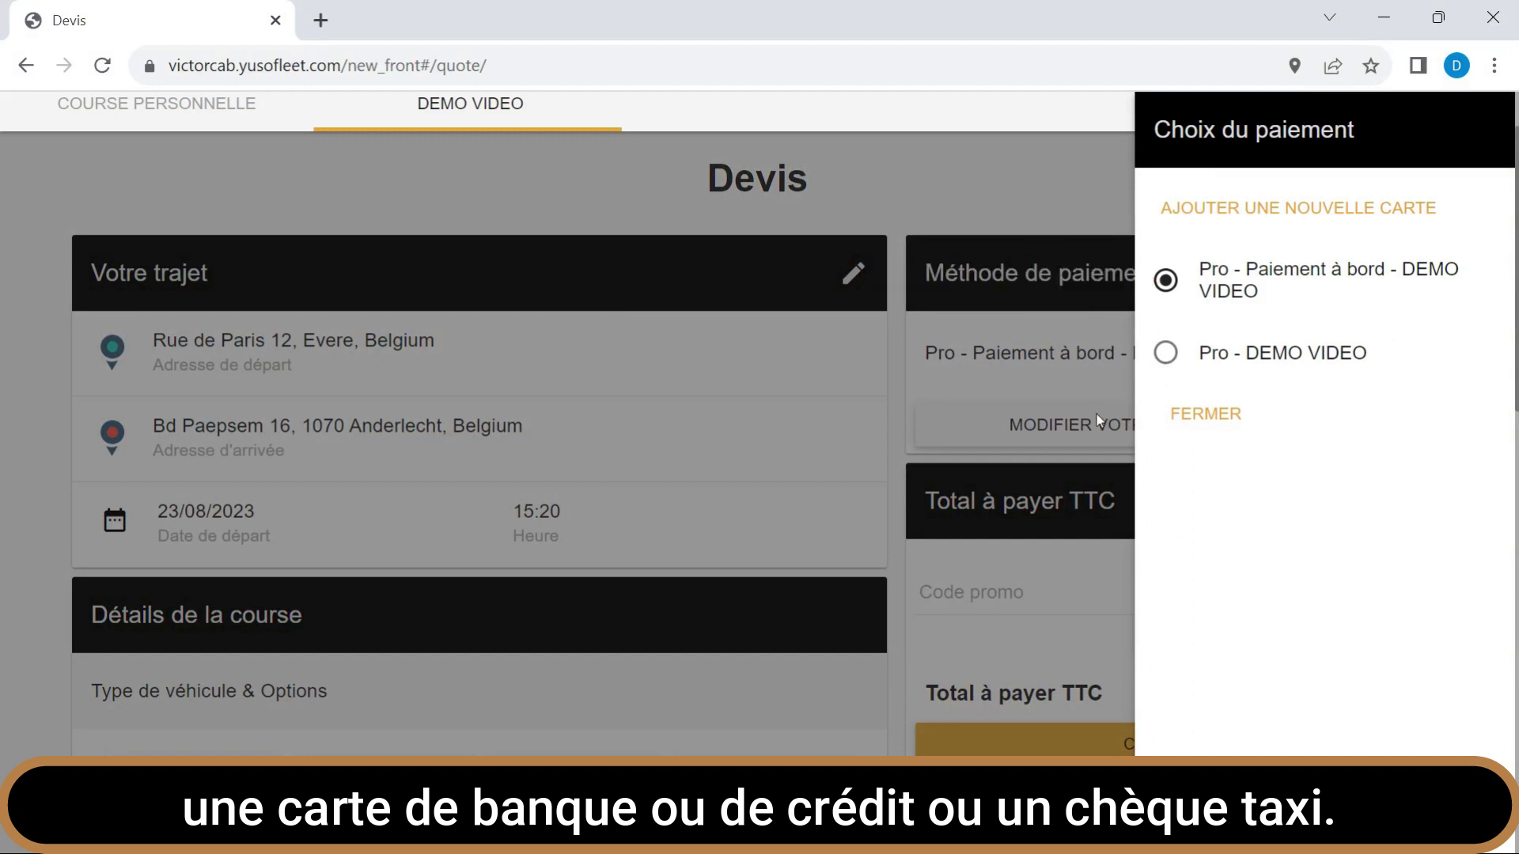
{"action": "left_click", "coordinate": [1329, 353]}
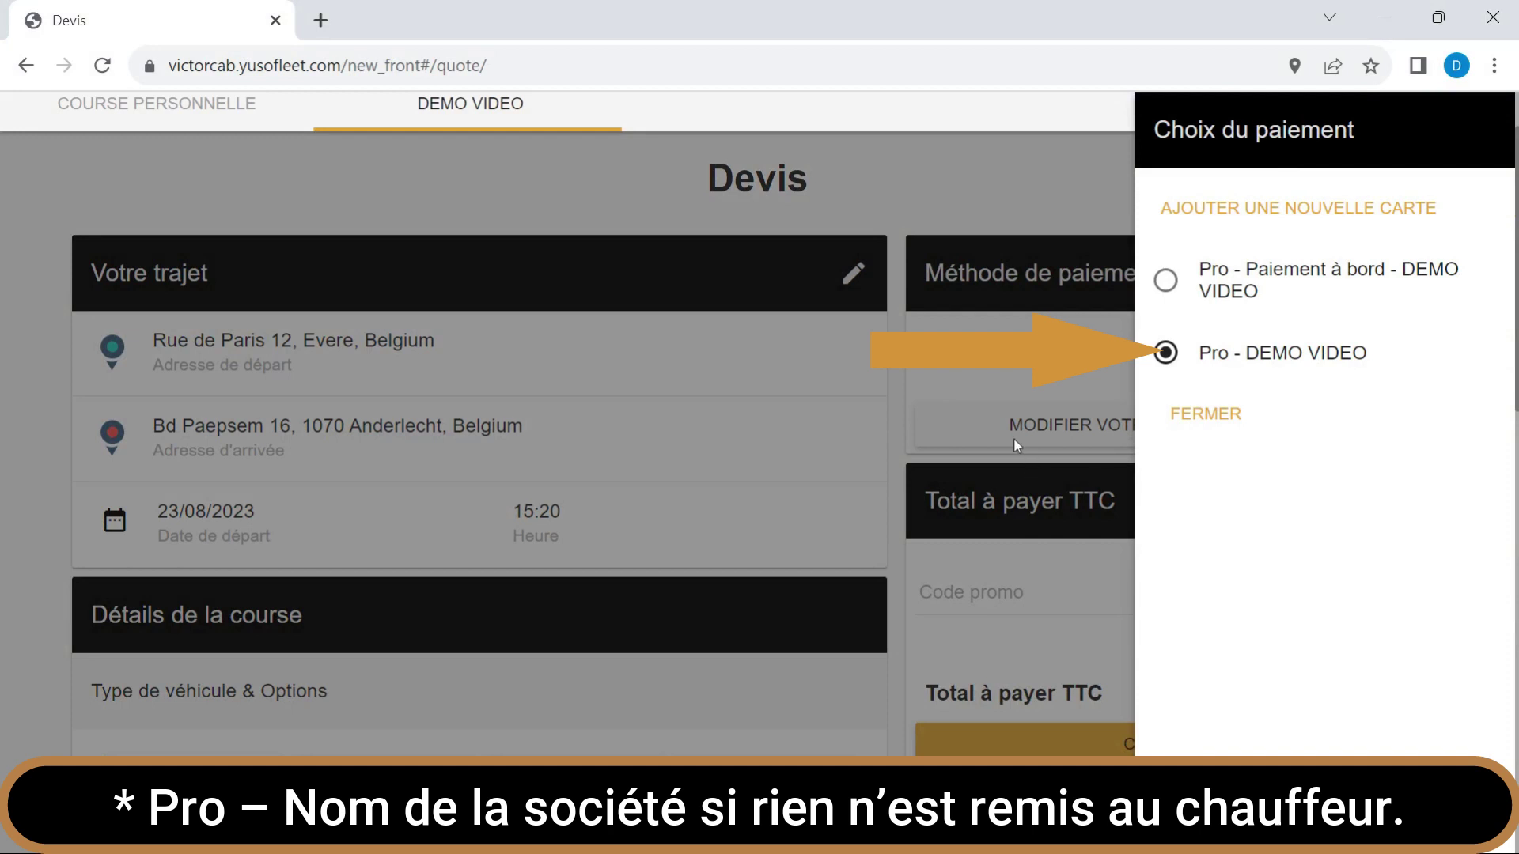
{"action": "left_click", "coordinate": [965, 438]}
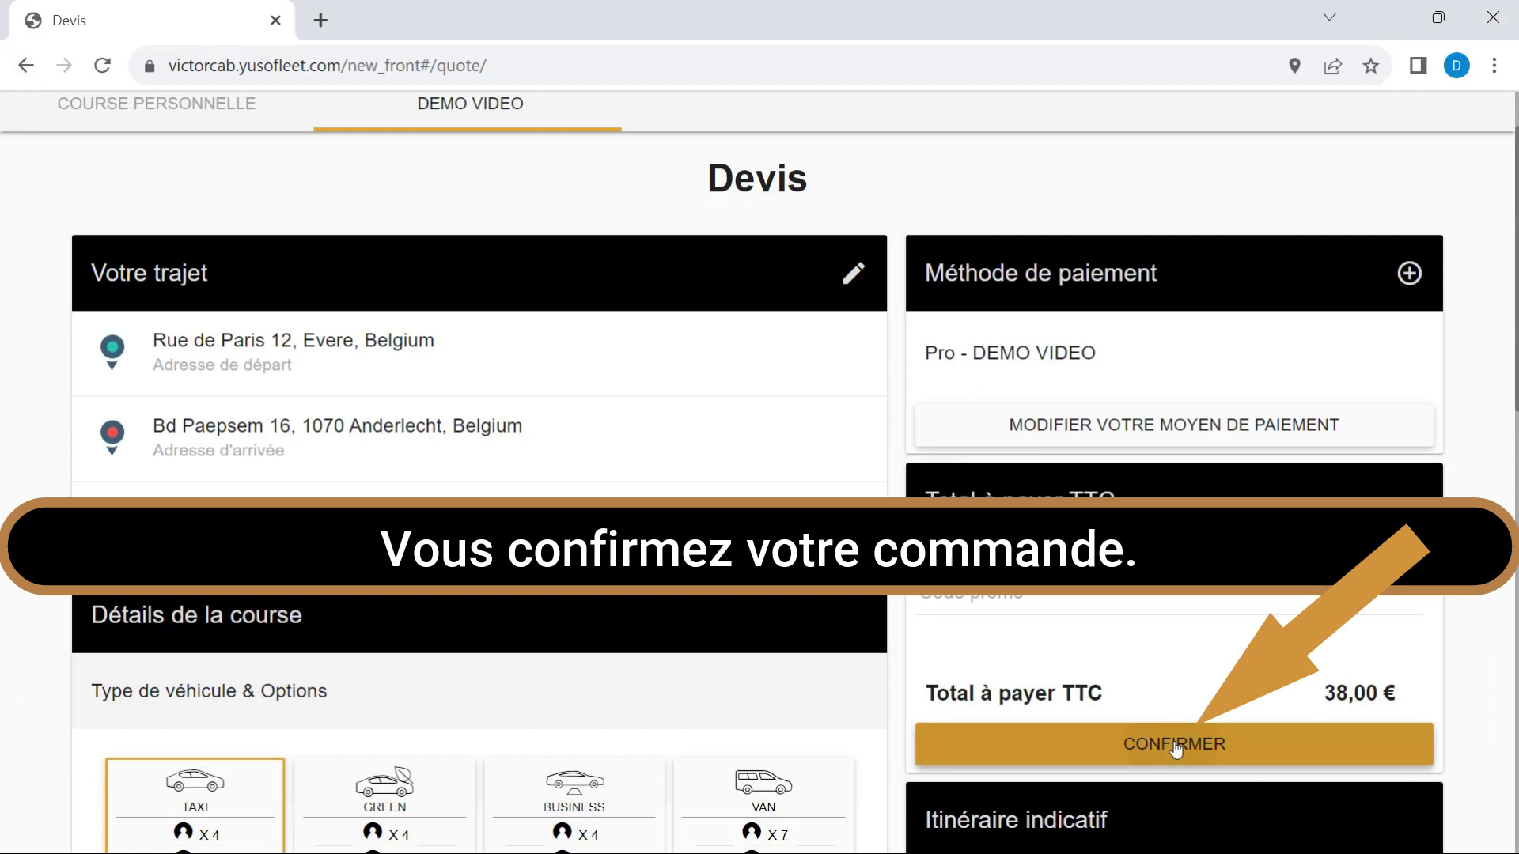
{"action": "left_click", "coordinate": [1176, 747]}
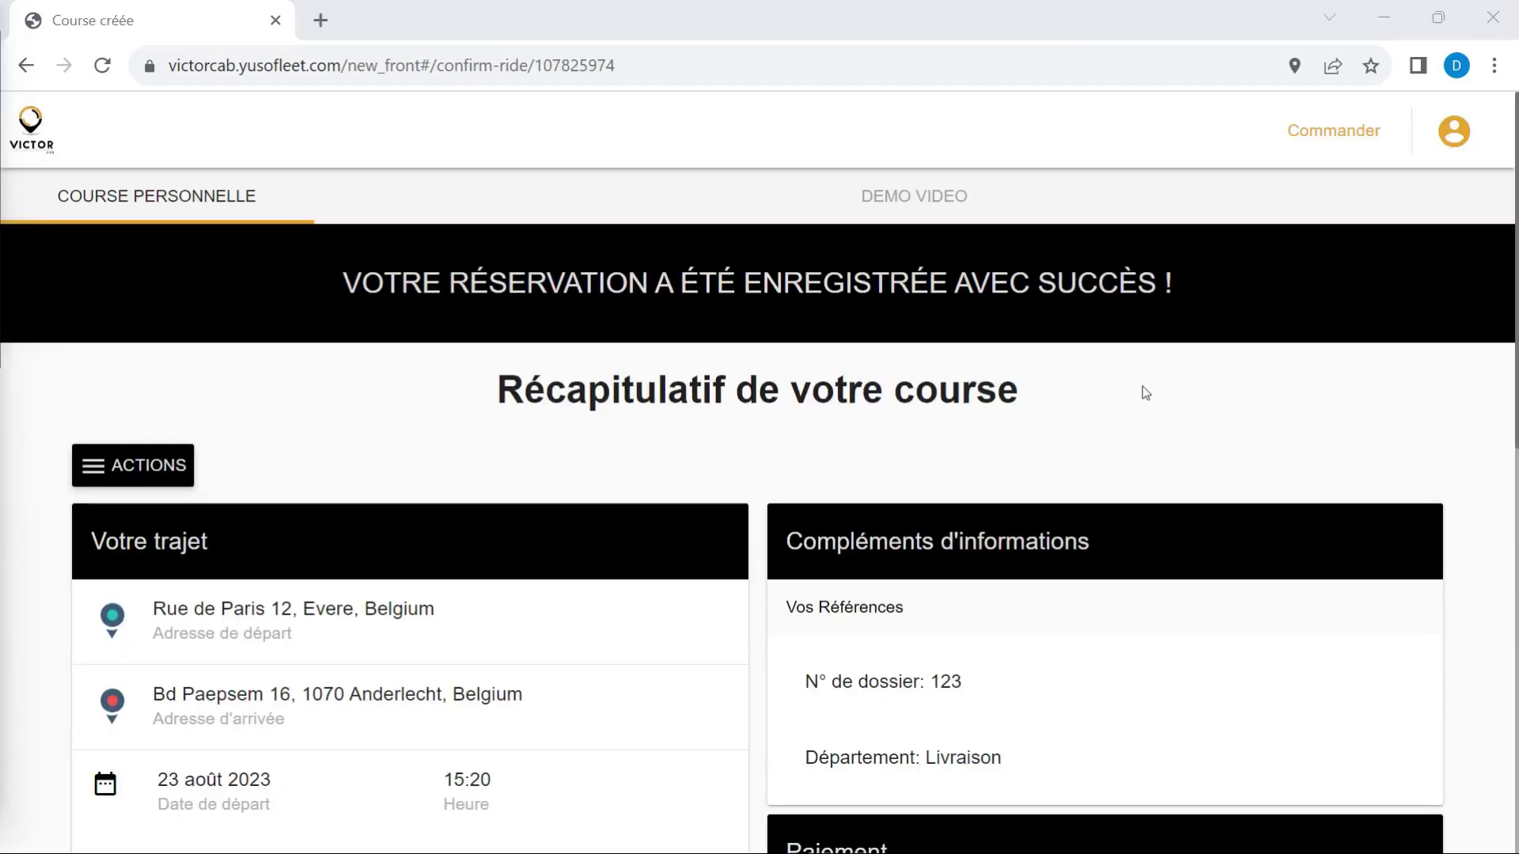
Review the Evere-to-Anderlecht ride summary, then start a Nouvelle réservation from ACTIONS.
{"action": "scroll", "coordinate": [1145, 389], "scroll_direction": "down", "scroll_amount": 3}
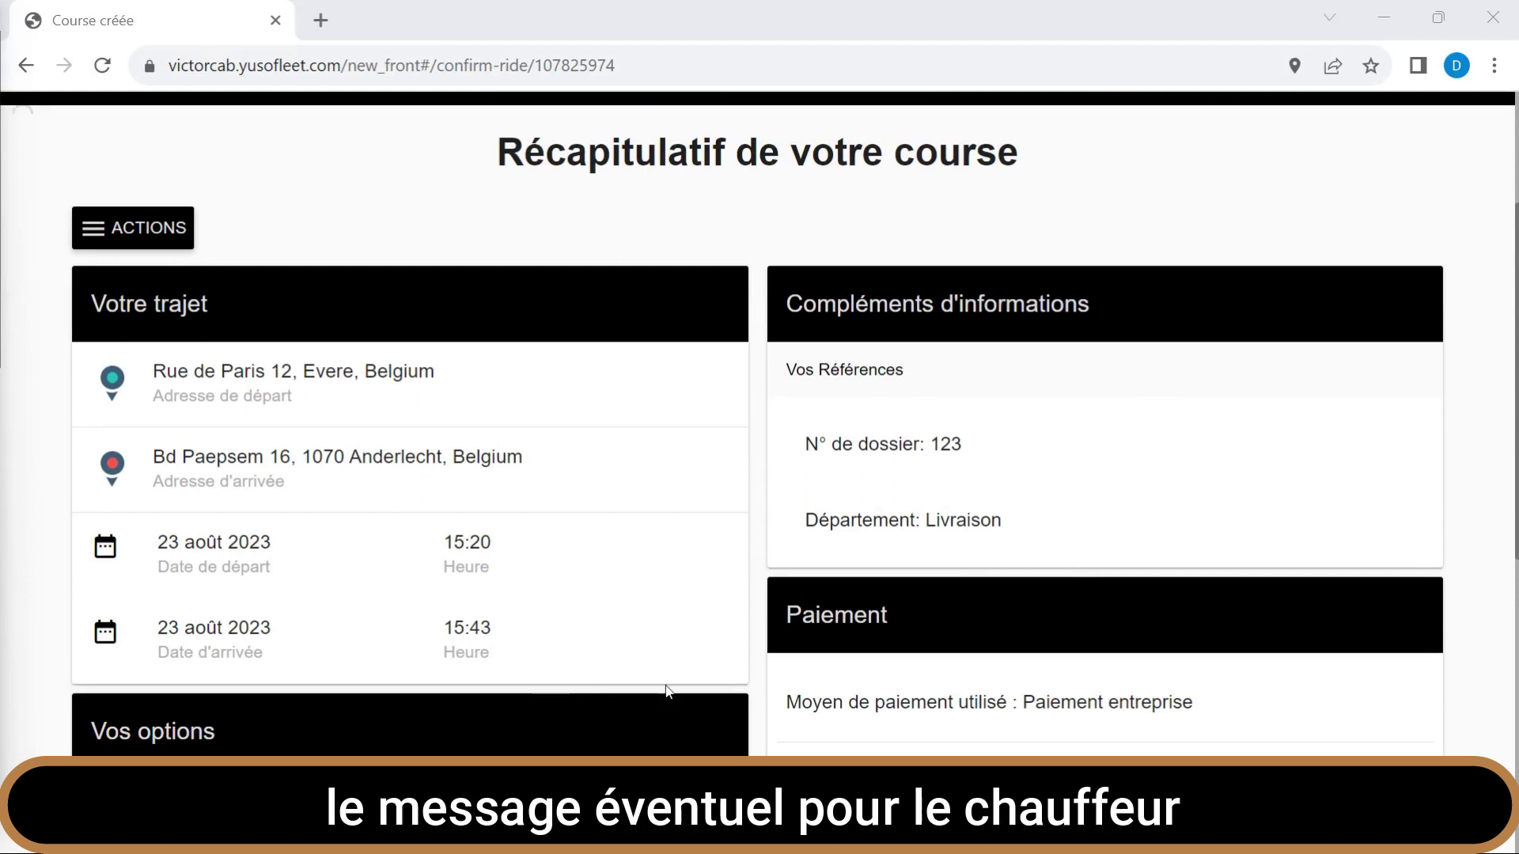
{"action": "scroll", "coordinate": [674, 680], "scroll_direction": "down", "scroll_amount": 3}
{"action": "scroll", "coordinate": [675, 678], "scroll_direction": "down", "scroll_amount": 2}
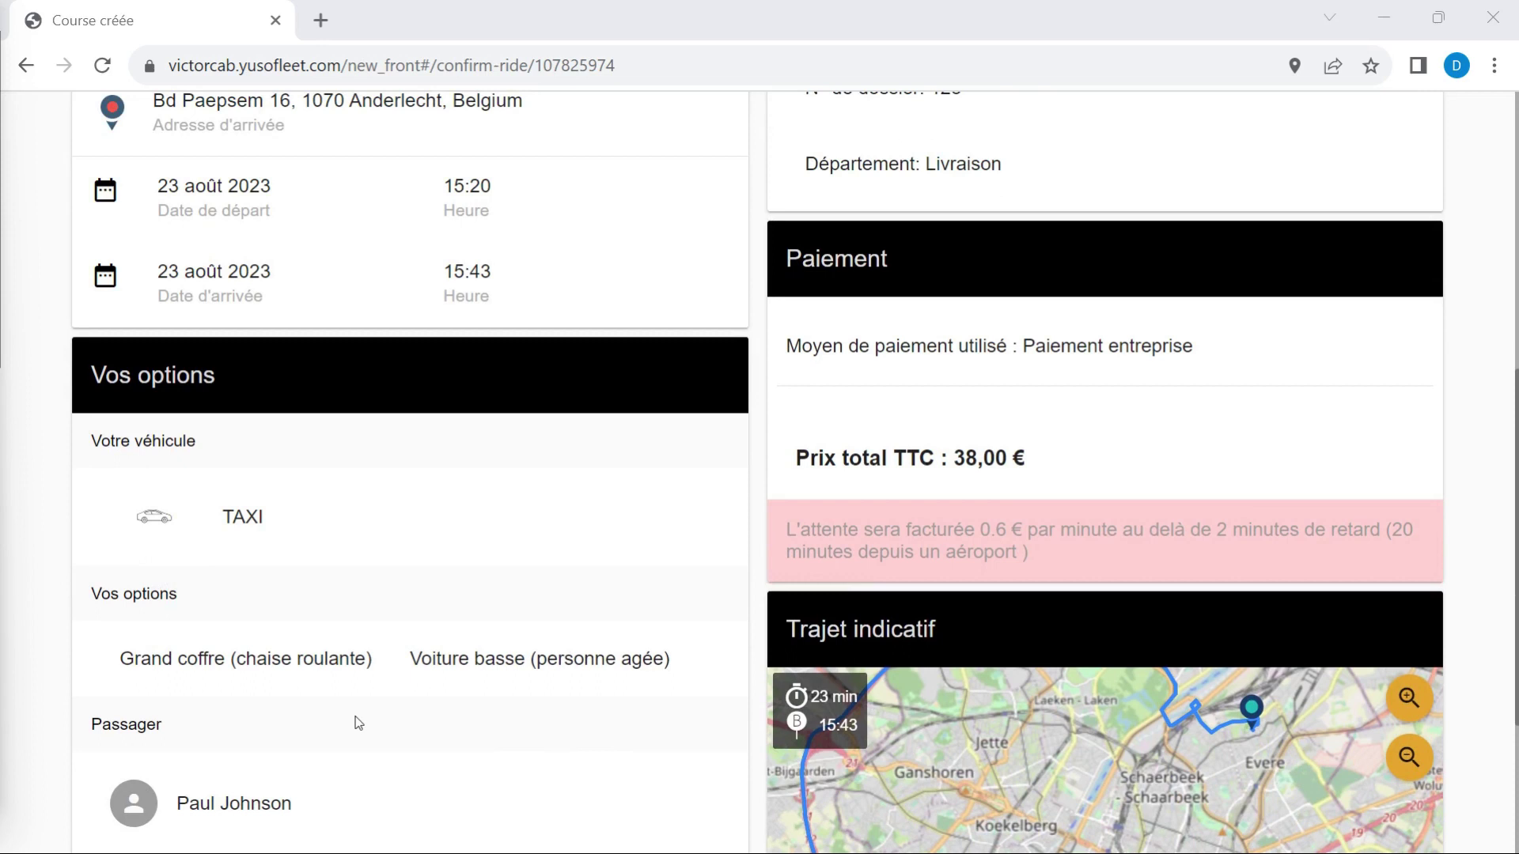
{"action": "scroll", "coordinate": [653, 647], "scroll_direction": "down", "scroll_amount": 4}
{"action": "scroll", "coordinate": [650, 634], "scroll_direction": "up", "scroll_amount": 11}
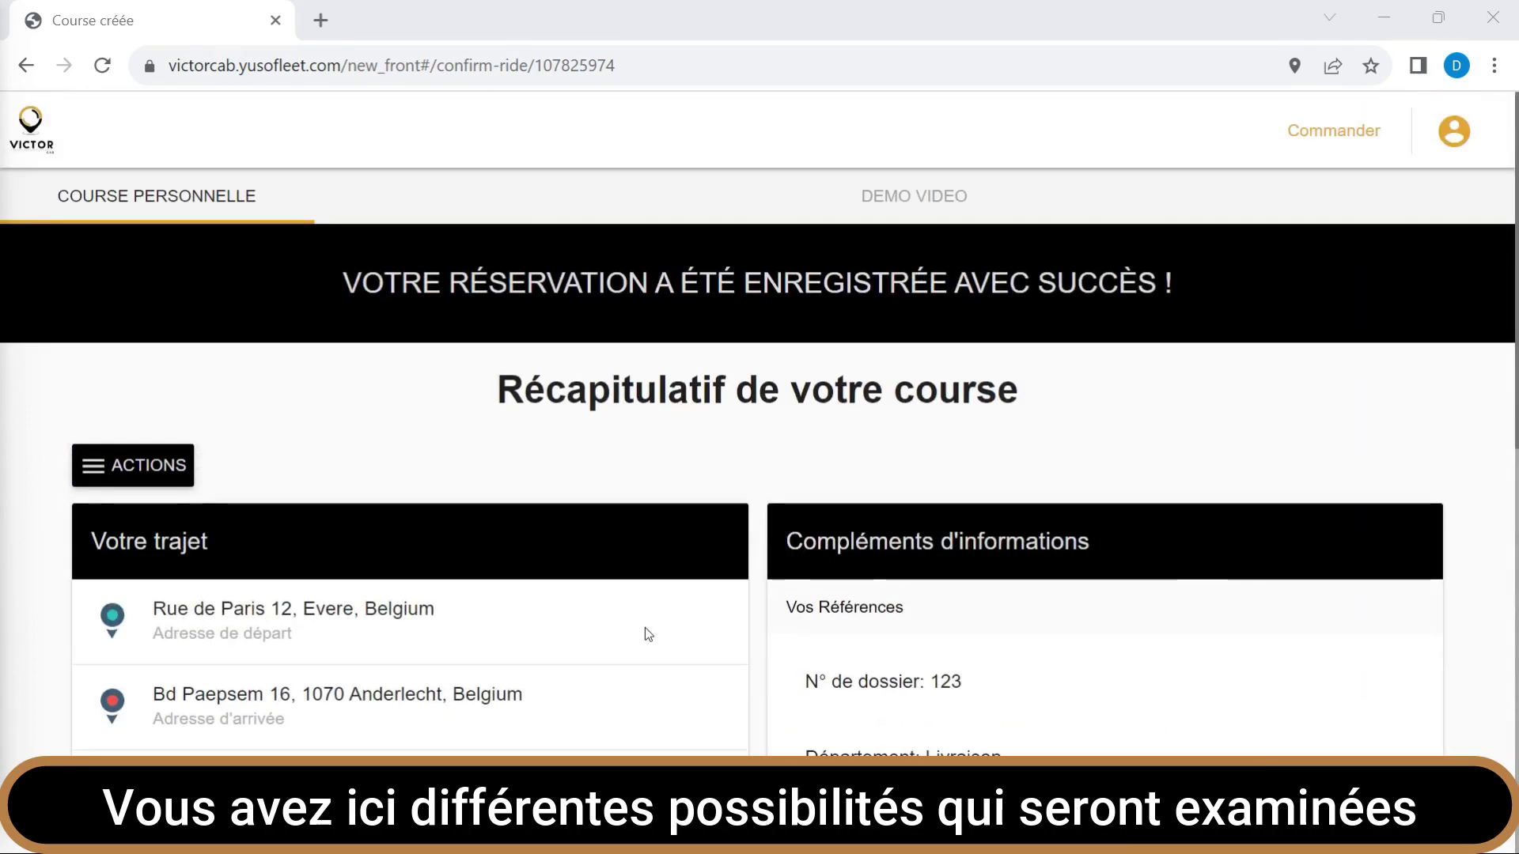
{"action": "left_click", "coordinate": [80, 478]}
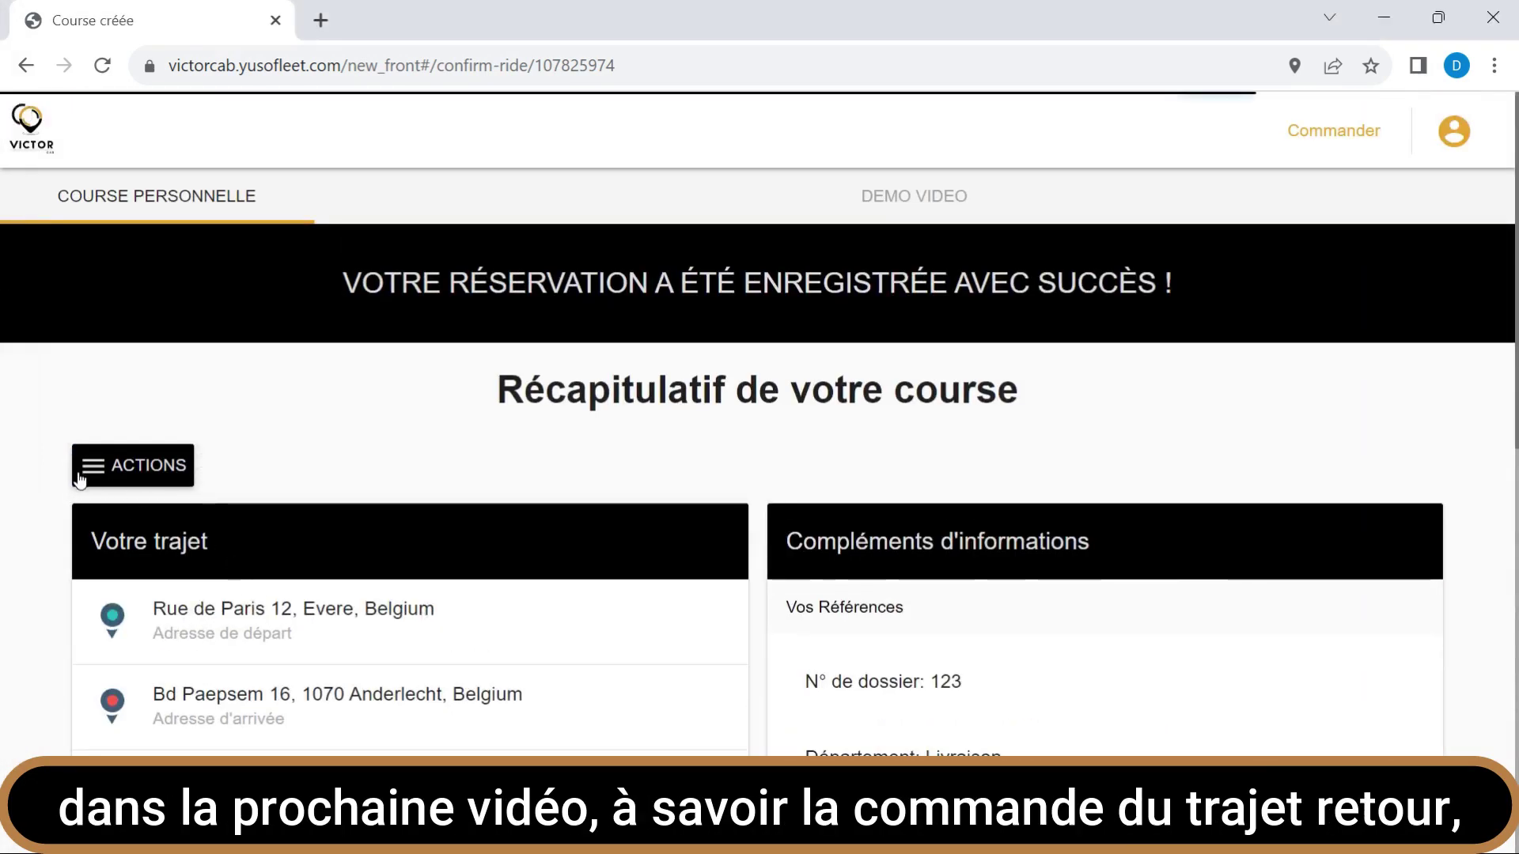
{"action": "left_click", "coordinate": [80, 479]}
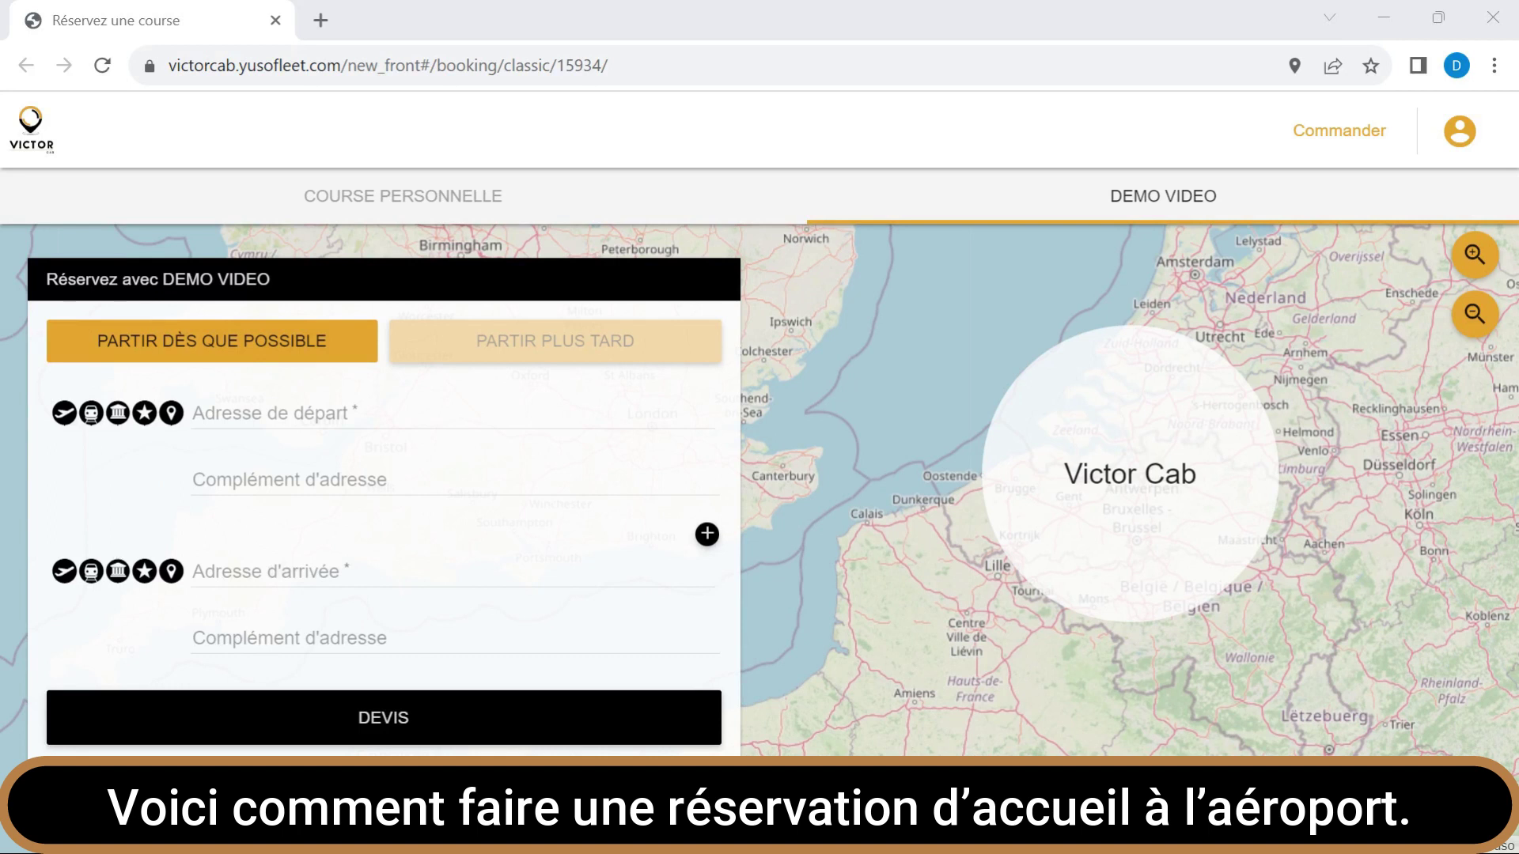
Schedule a later pickup at Brussels Airport for flight Tp644 landing on 22 August.
{"action": "left_click", "coordinate": [600, 355]}
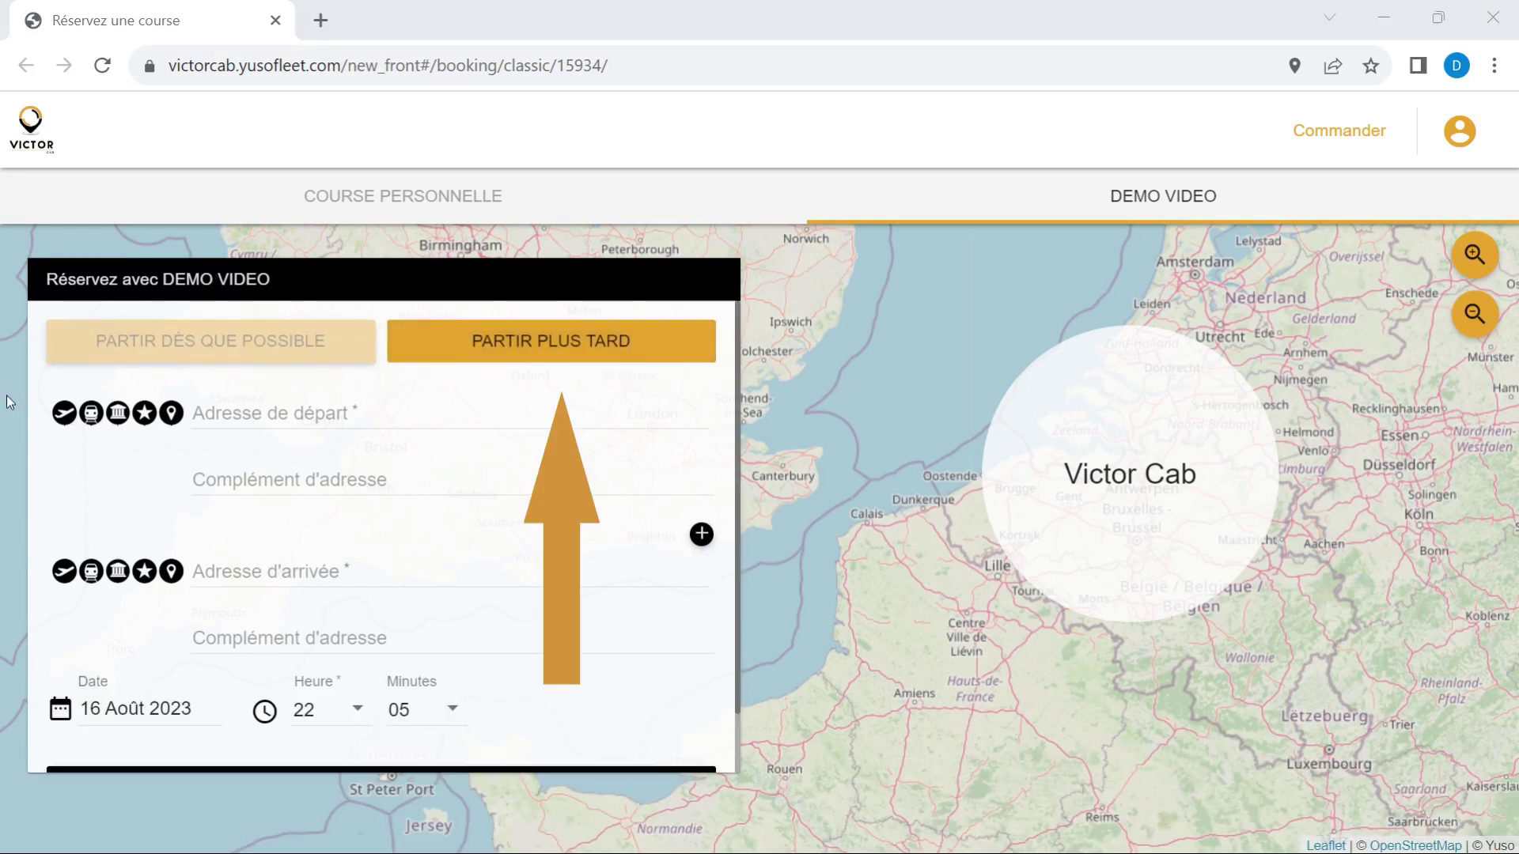
{"action": "left_click", "coordinate": [79, 421]}
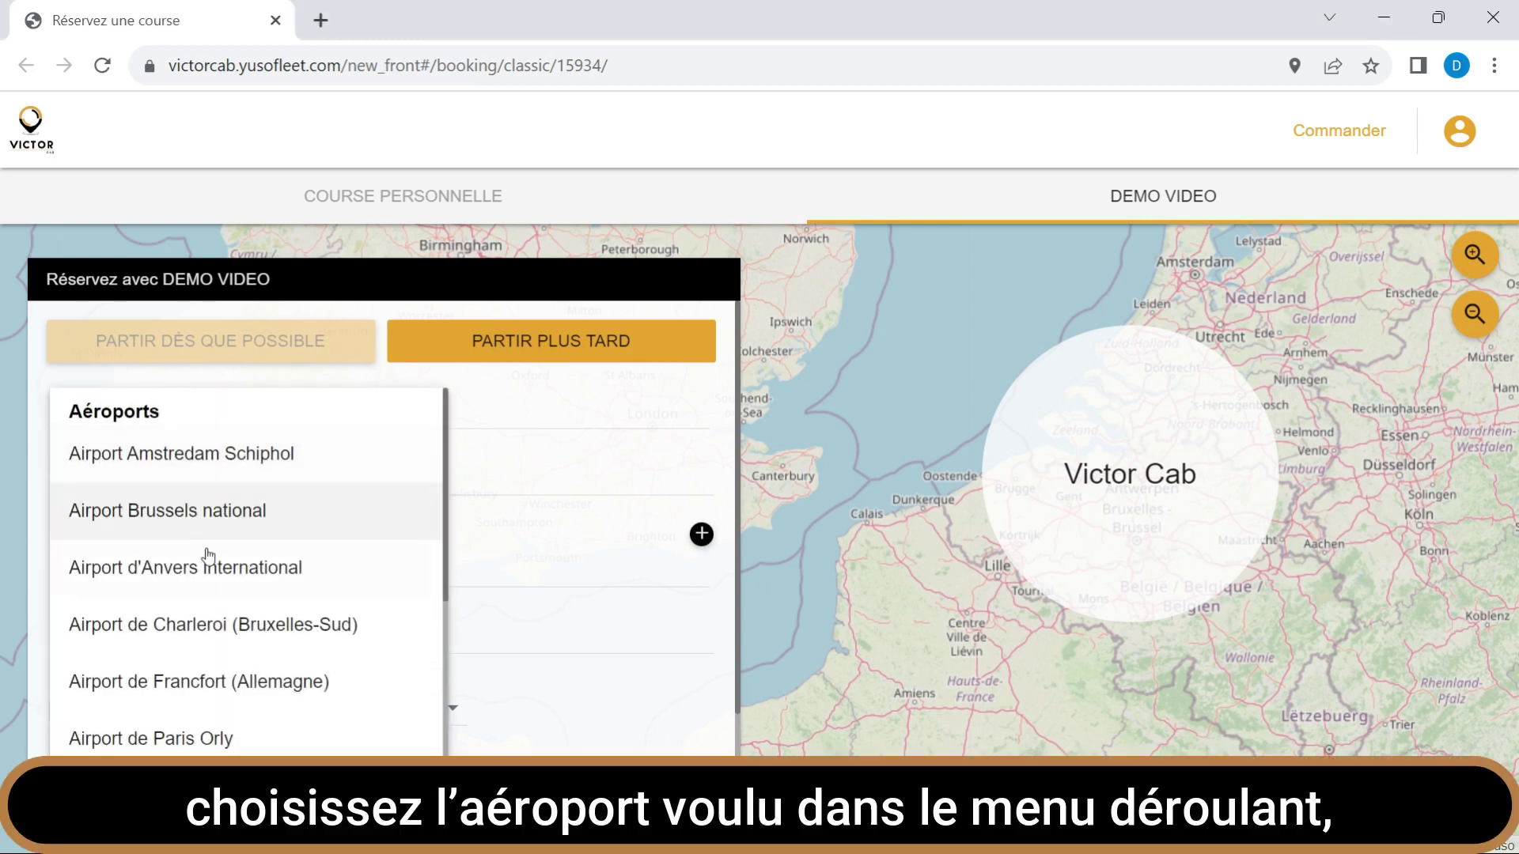
{"action": "left_click", "coordinate": [231, 514]}
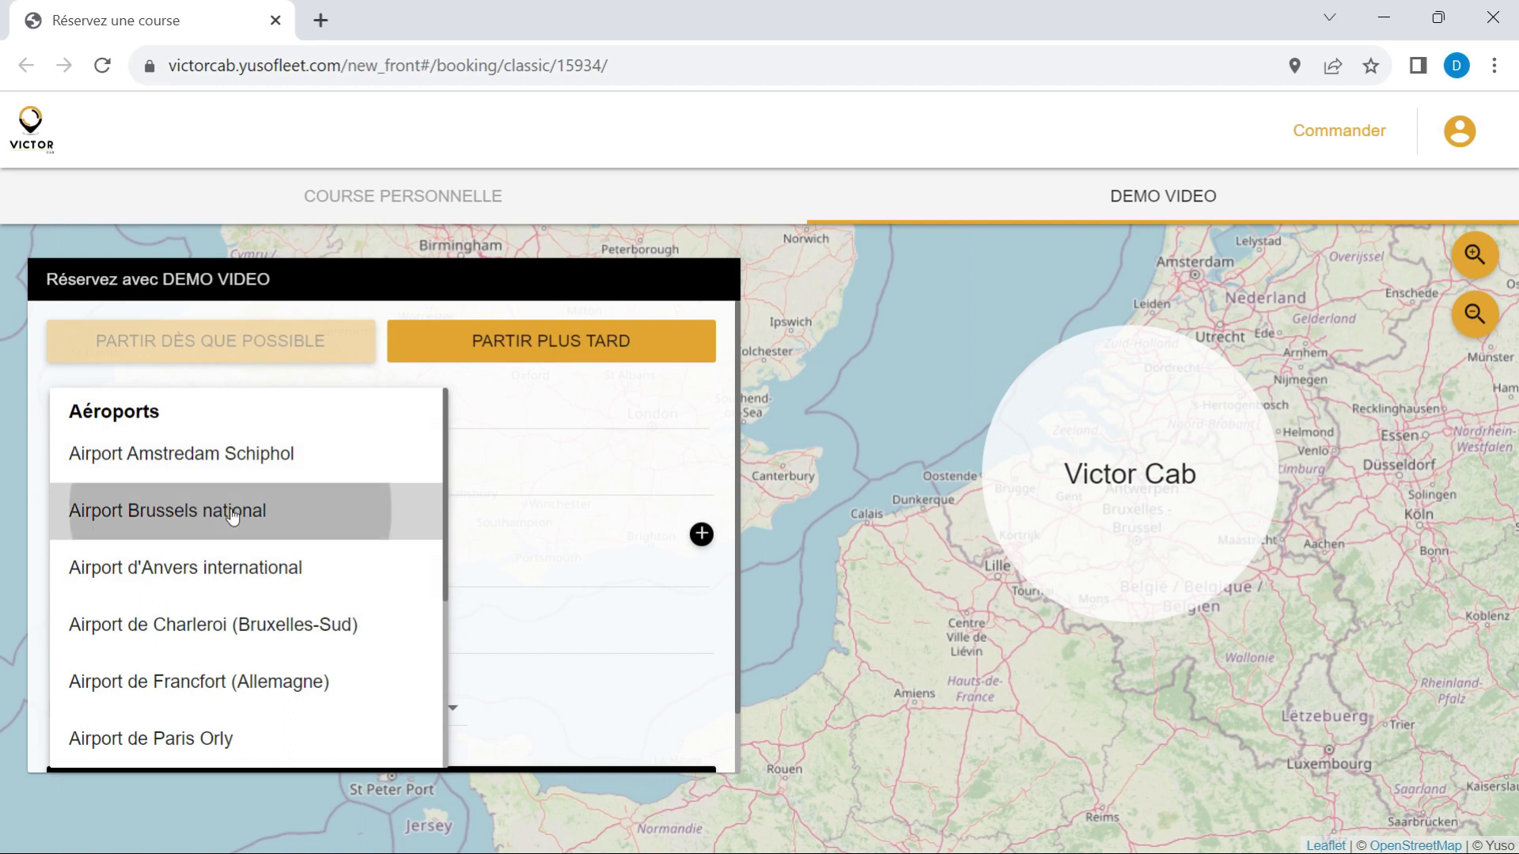
{"action": "type", "text": "T"}
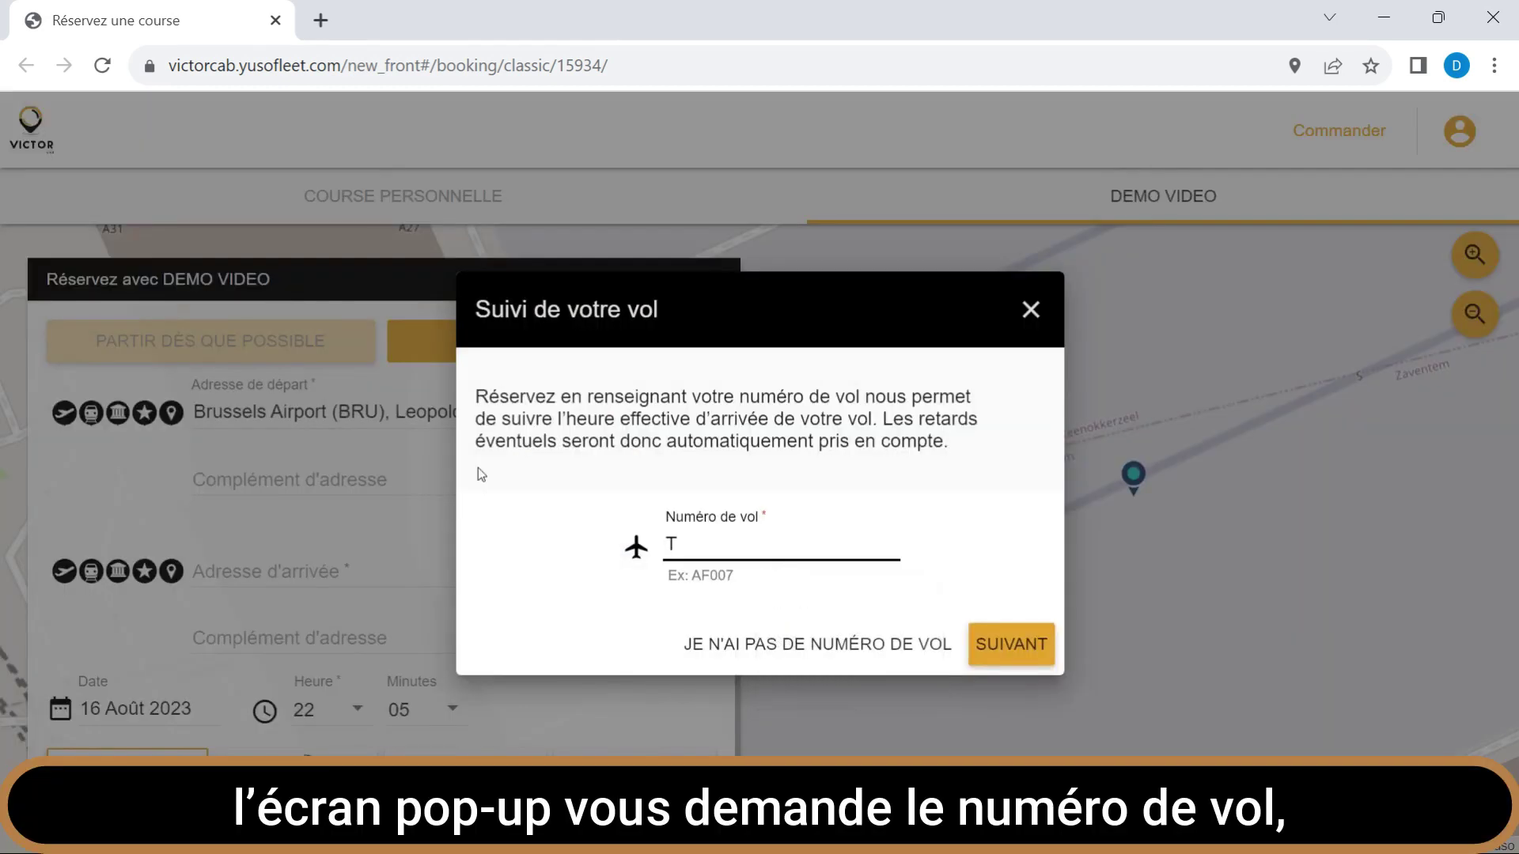
{"action": "type", "text": "p644"}
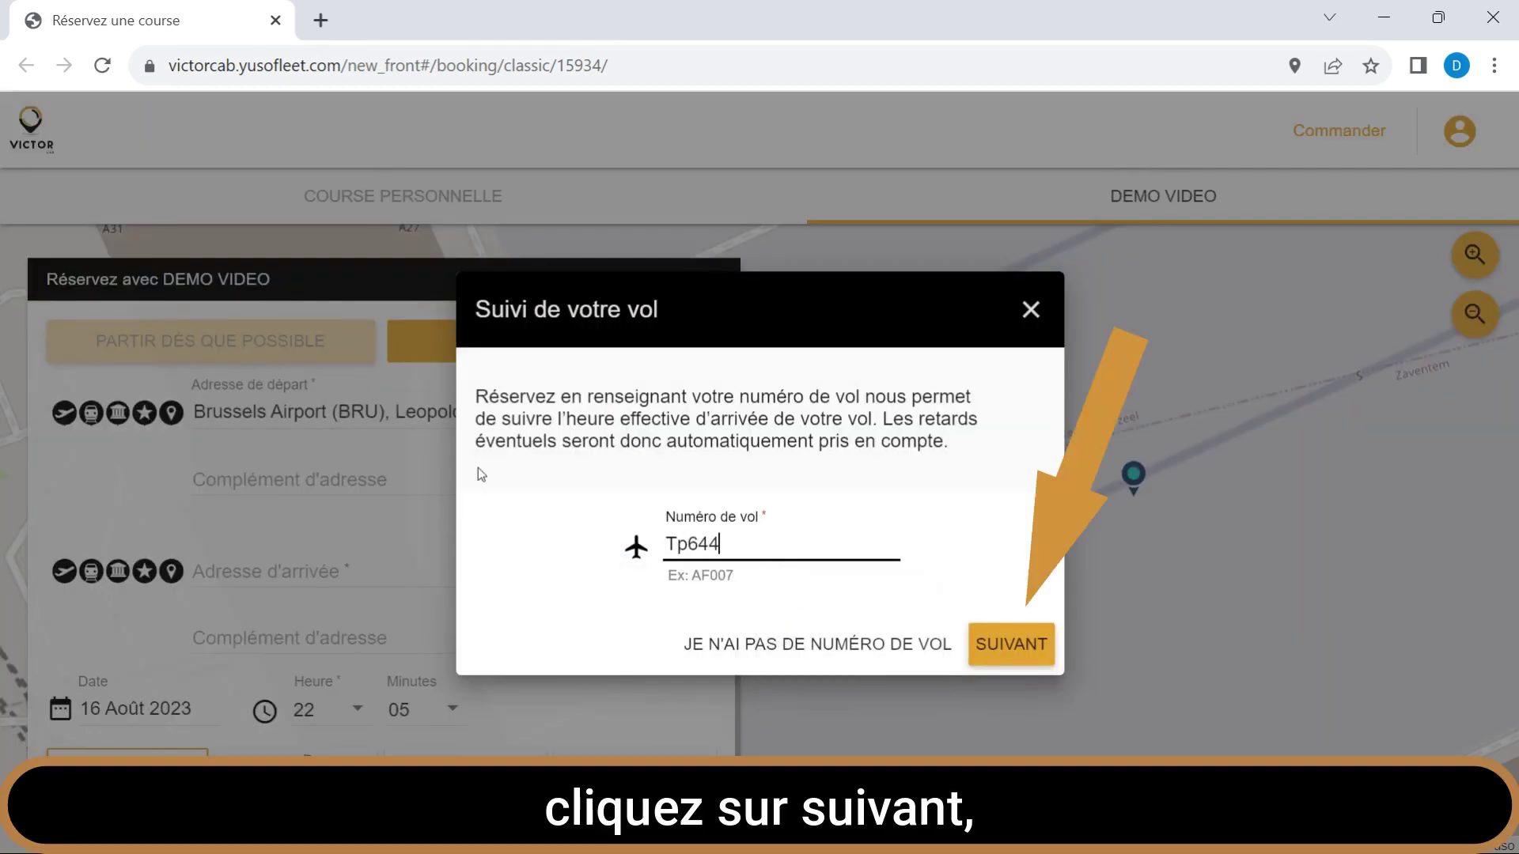
{"action": "left_click", "coordinate": [994, 641]}
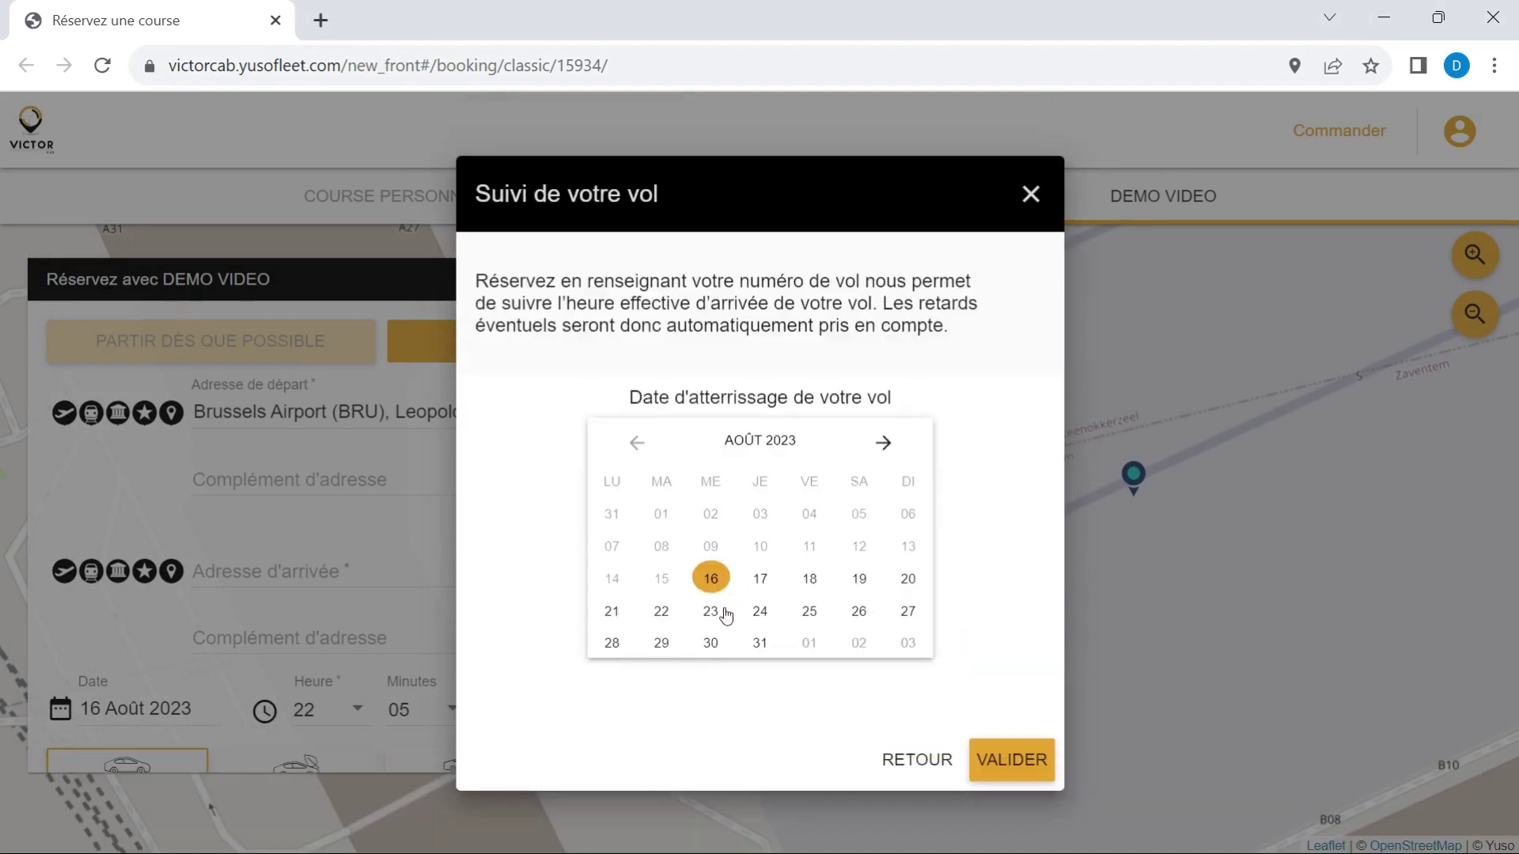
{"action": "left_click", "coordinate": [660, 611]}
{"action": "left_click", "coordinate": [1012, 748]}
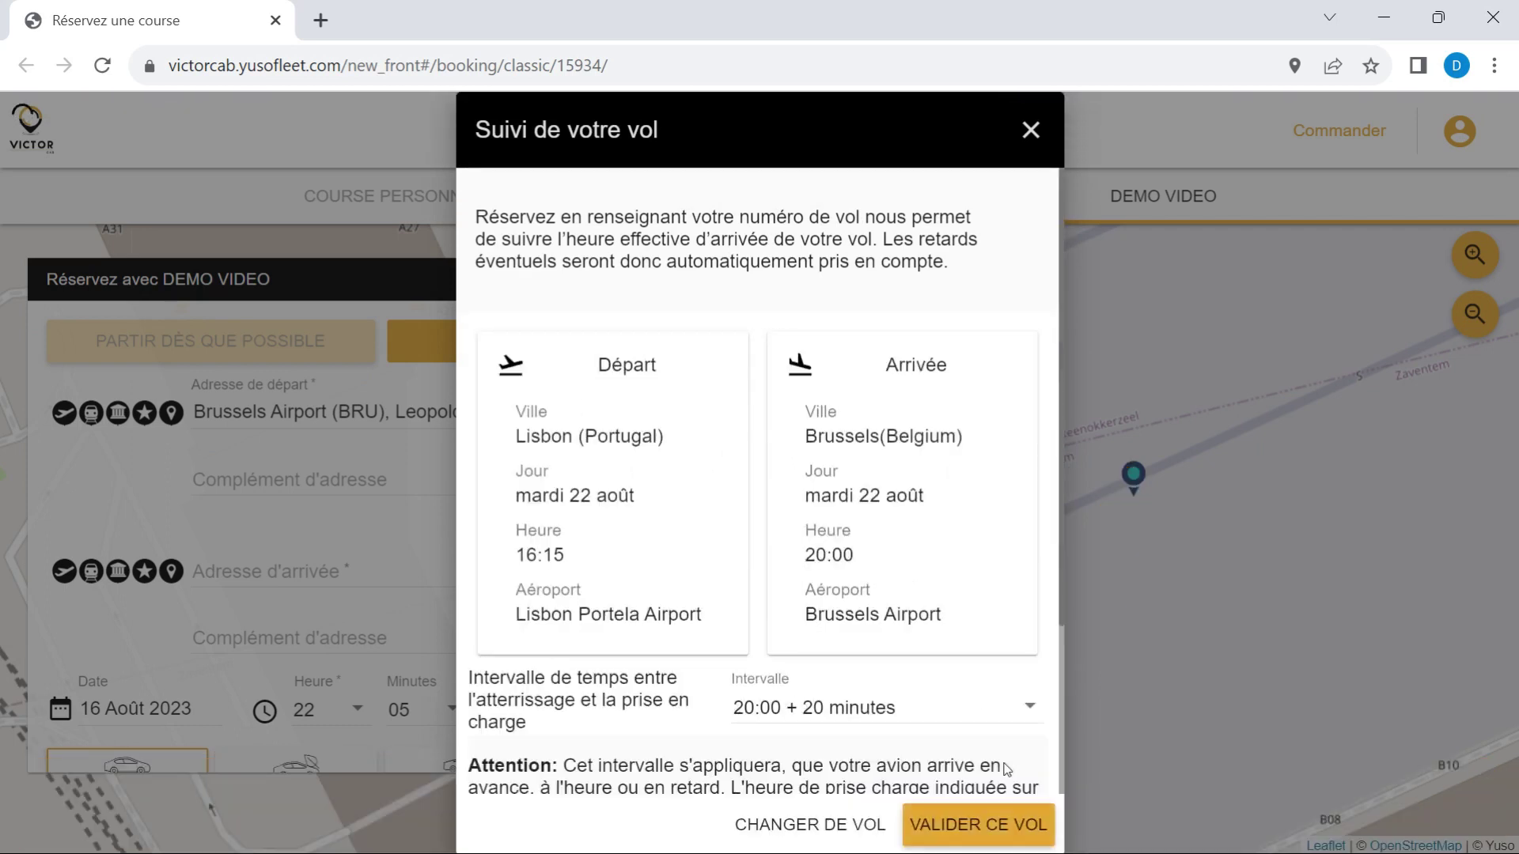
Validate flight Tp644 with a 20-minute pickup interval, then set departure to Gare du Midi.
{"action": "scroll", "coordinate": [966, 673], "scroll_direction": "down", "scroll_amount": 3}
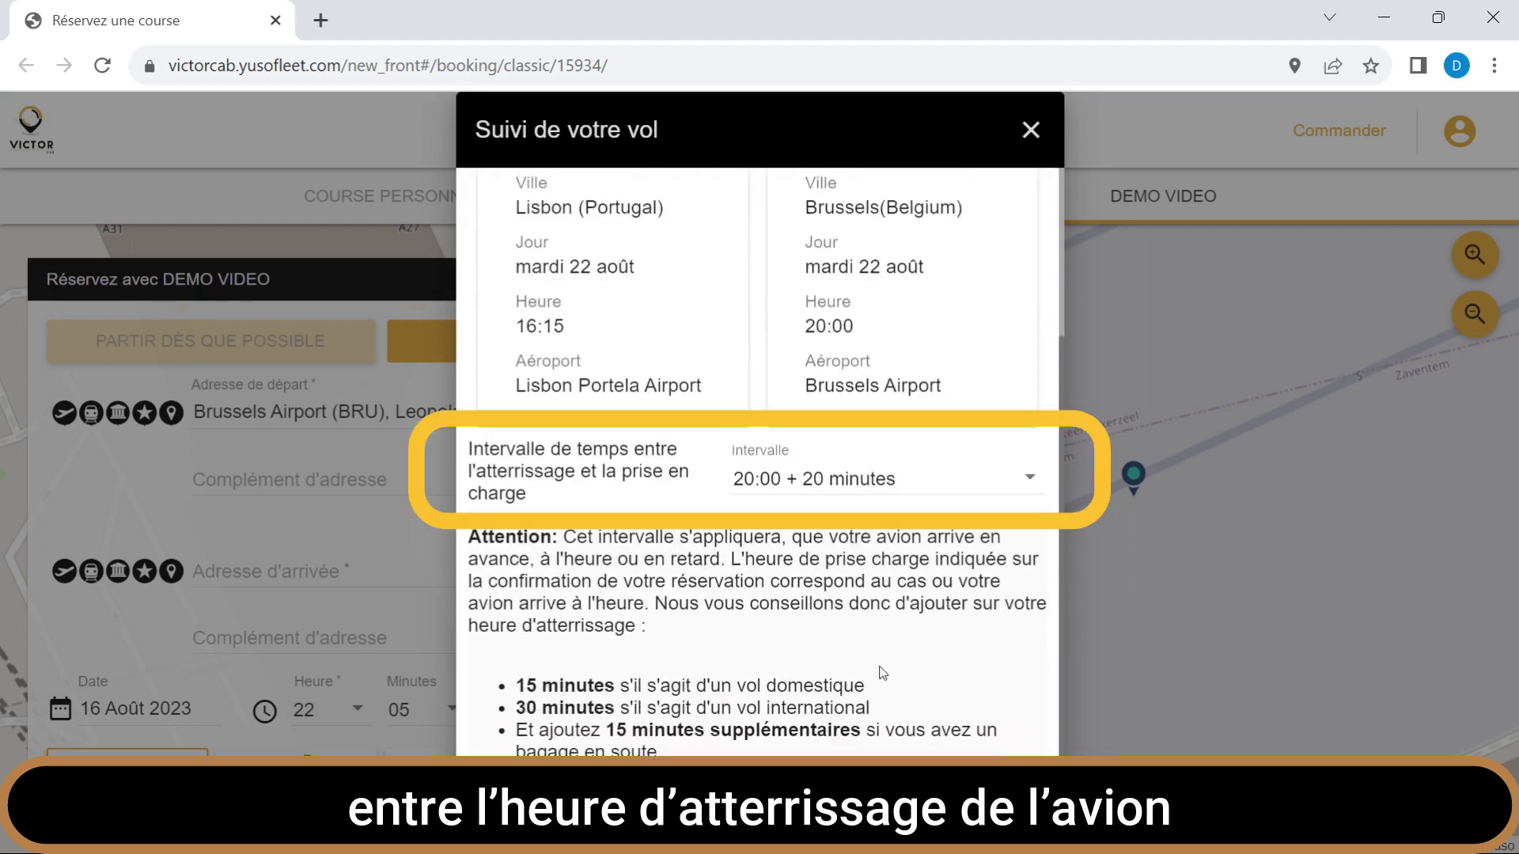
{"action": "scroll", "coordinate": [941, 585], "scroll_direction": "up", "scroll_amount": 1}
{"action": "scroll", "coordinate": [941, 586], "scroll_direction": "up", "scroll_amount": 3}
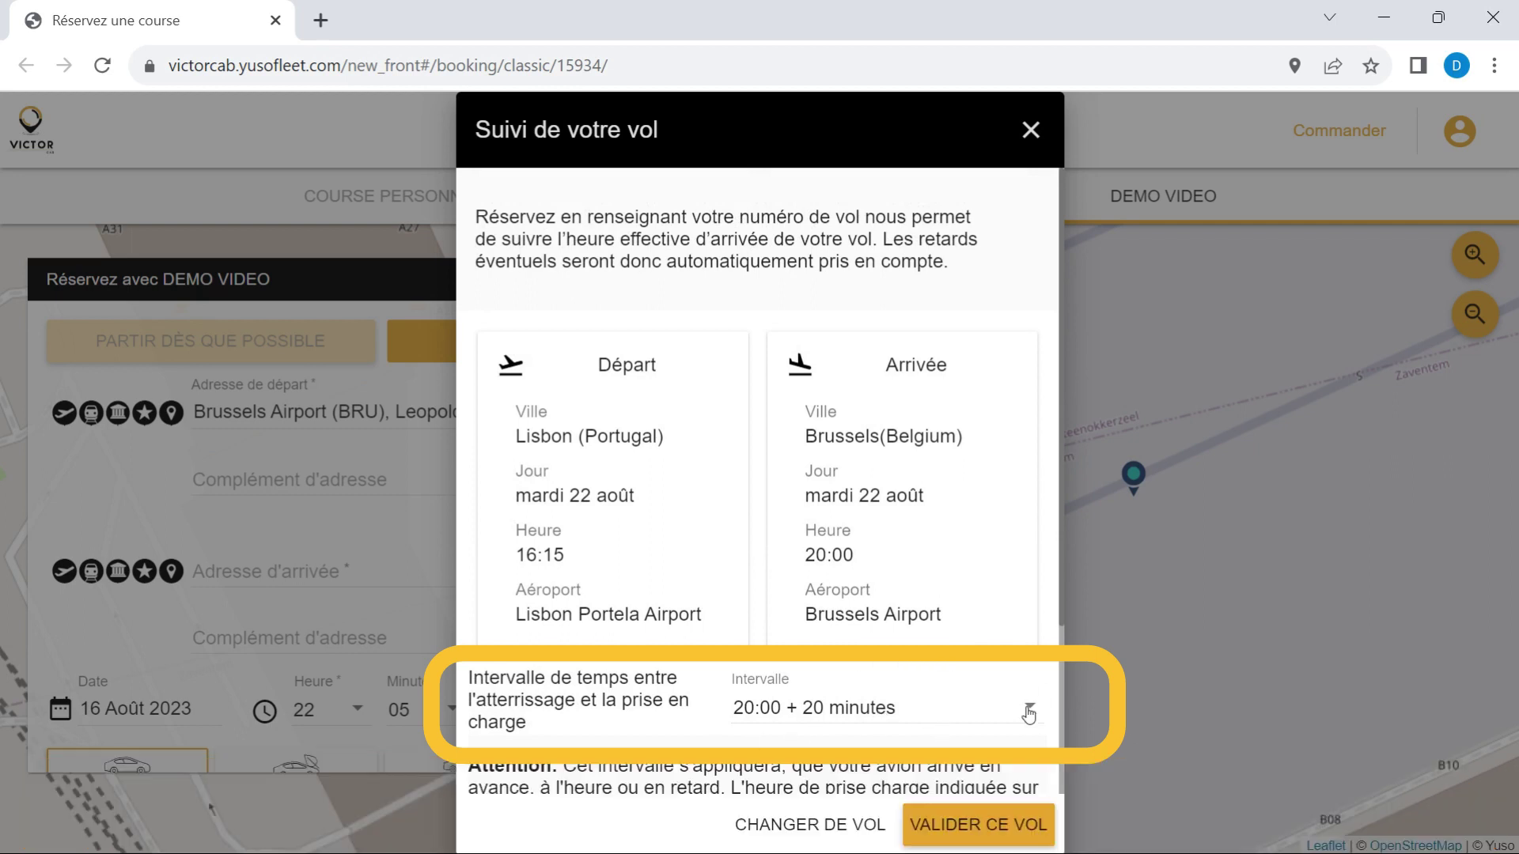
{"action": "left_click", "coordinate": [1027, 712]}
{"action": "scroll", "coordinate": [1004, 680], "scroll_direction": "up", "scroll_amount": 1}
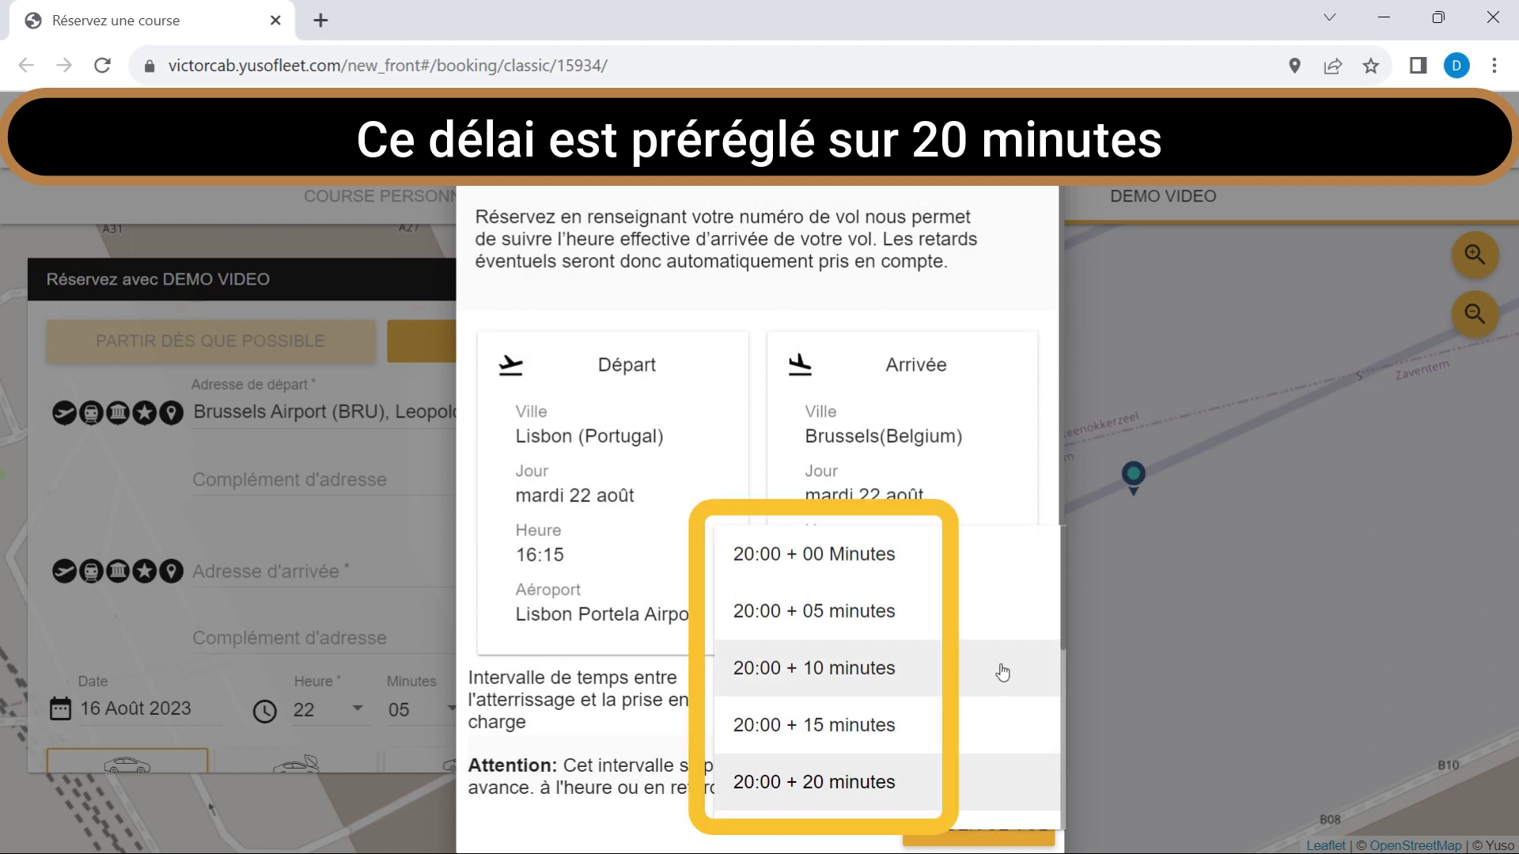
{"action": "scroll", "coordinate": [1002, 672], "scroll_direction": "down", "scroll_amount": 5}
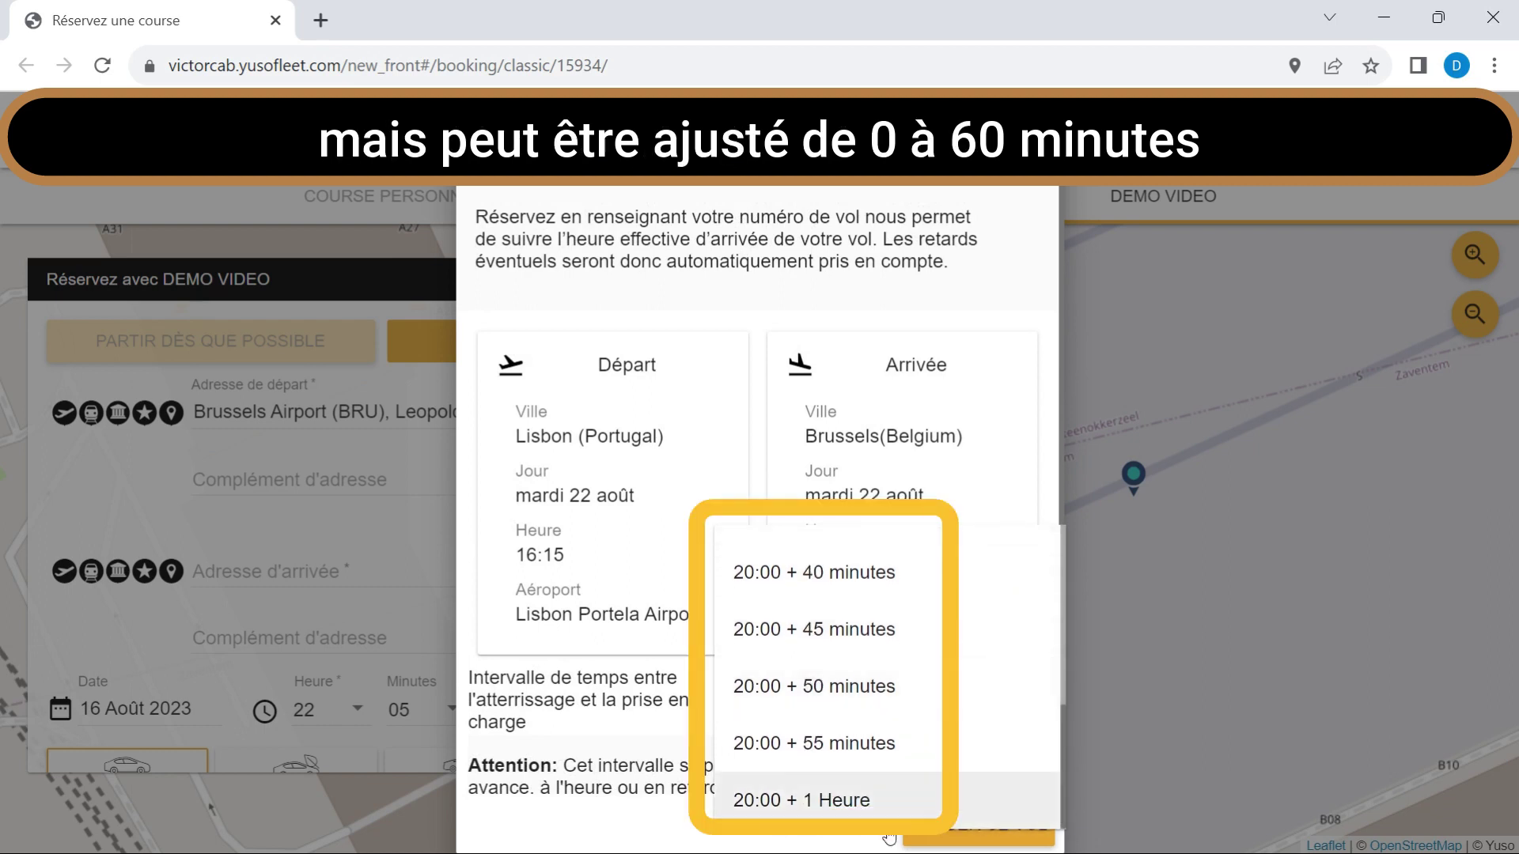
{"action": "scroll", "coordinate": [886, 736], "scroll_direction": "up", "scroll_amount": 5}
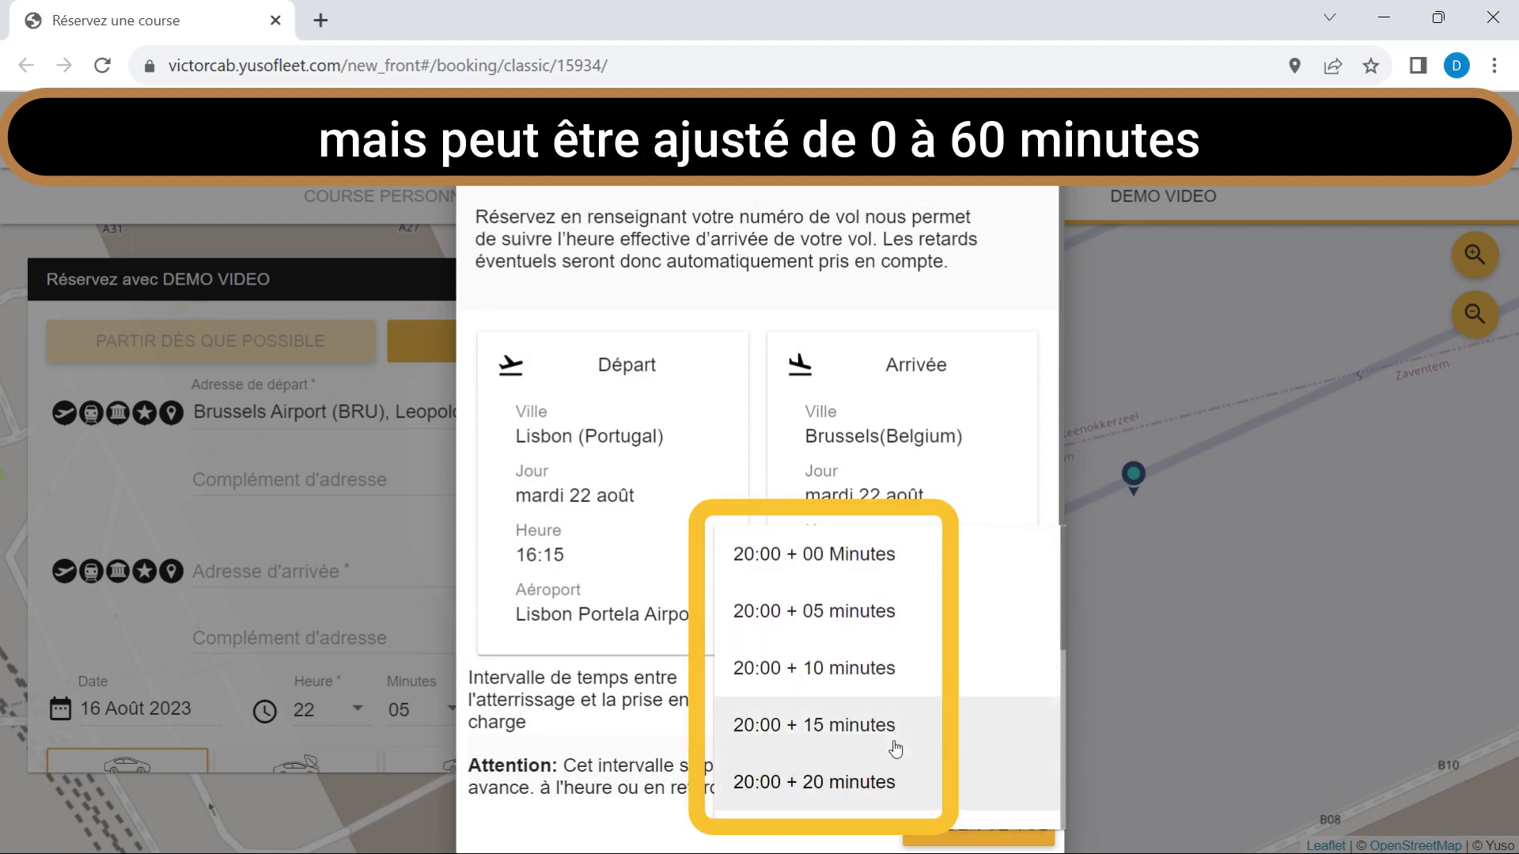
{"action": "left_click", "coordinate": [791, 797]}
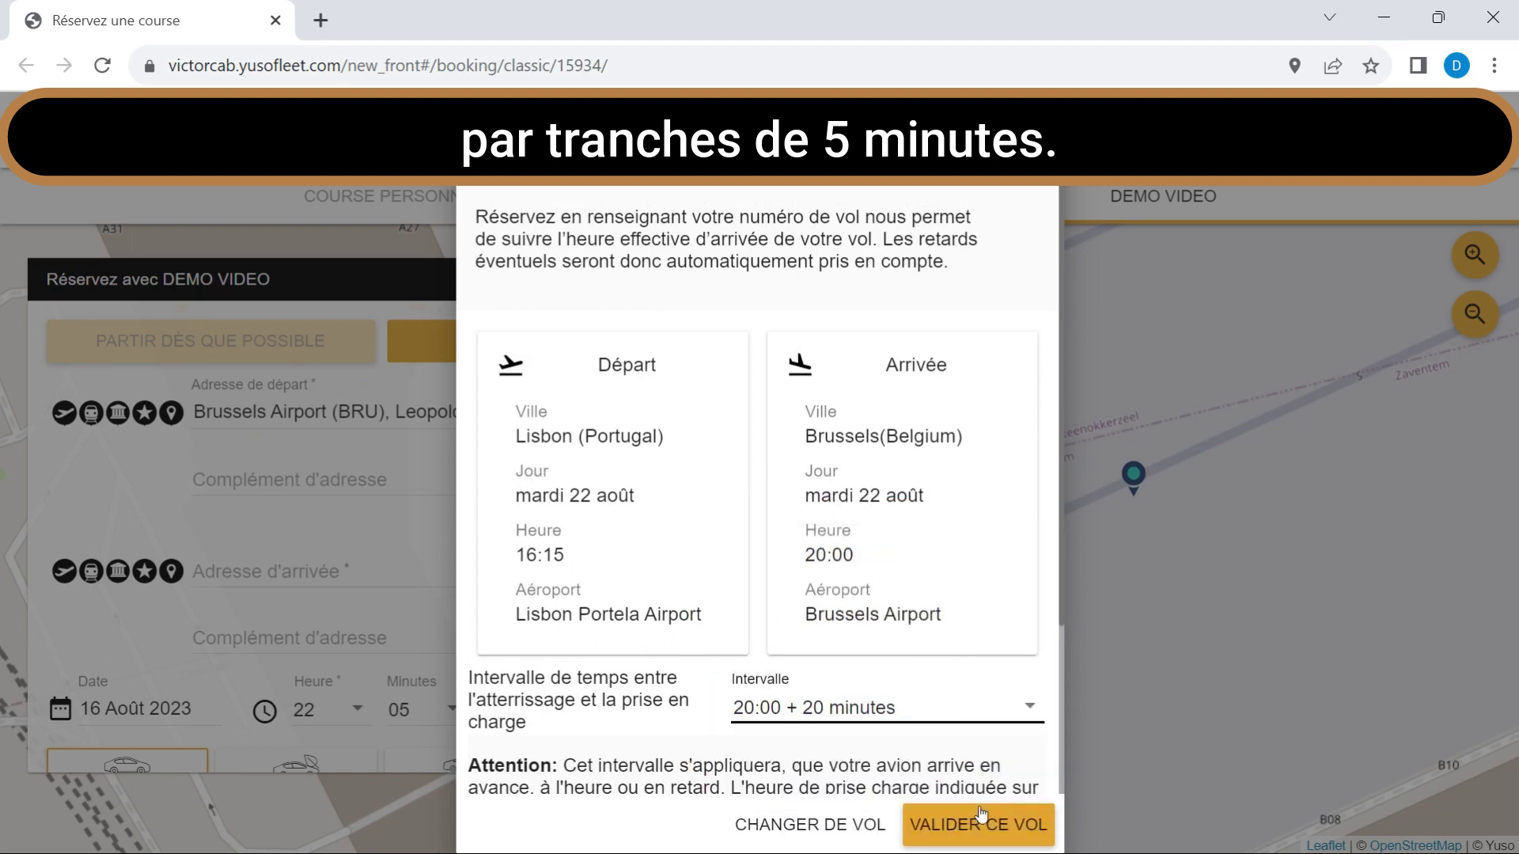
{"action": "left_click", "coordinate": [979, 822]}
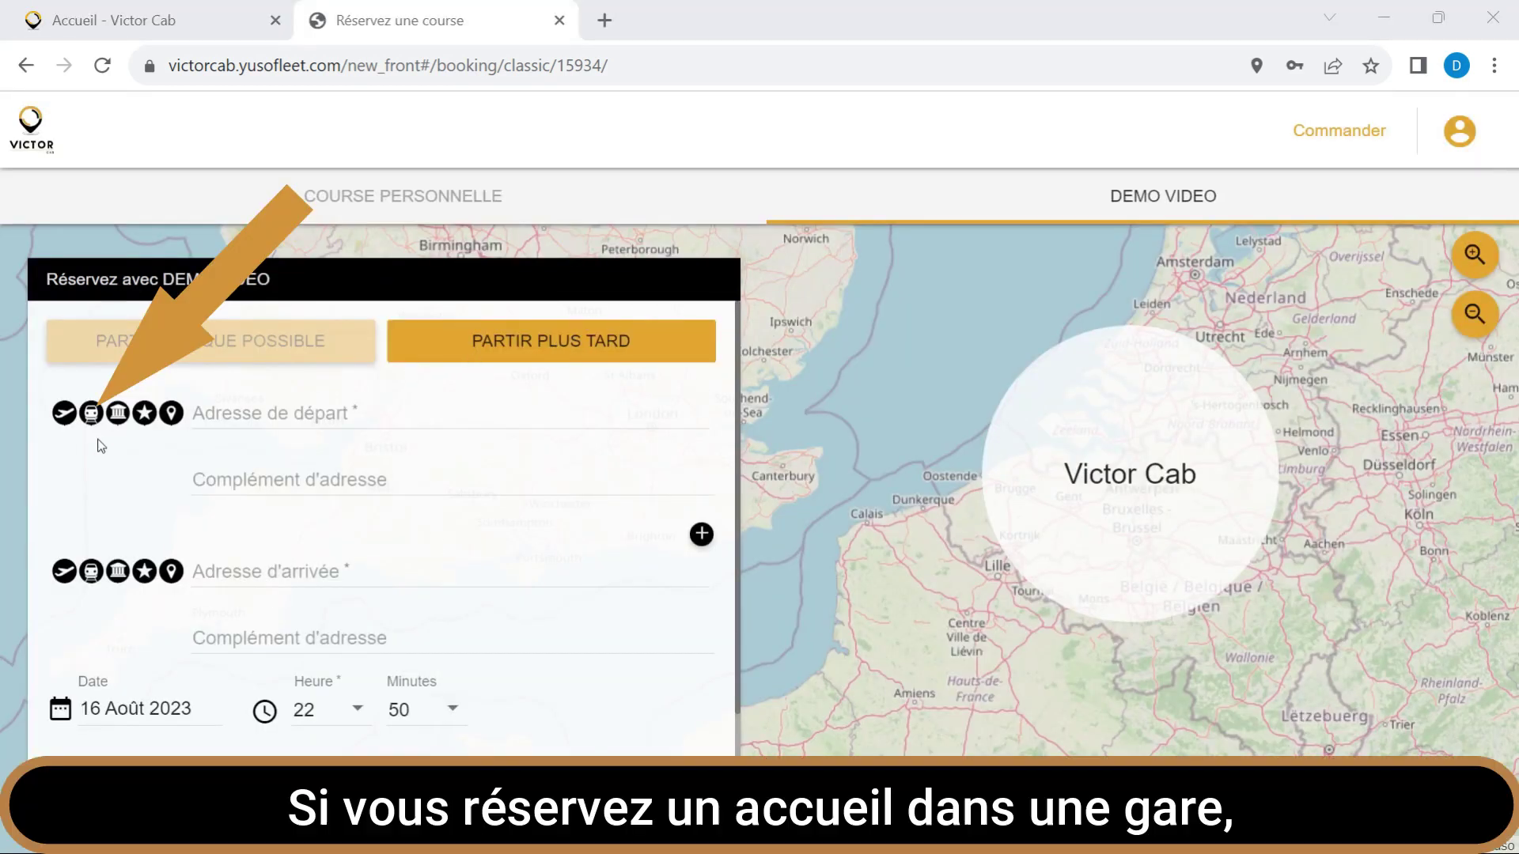
{"action": "left_click", "coordinate": [87, 419]}
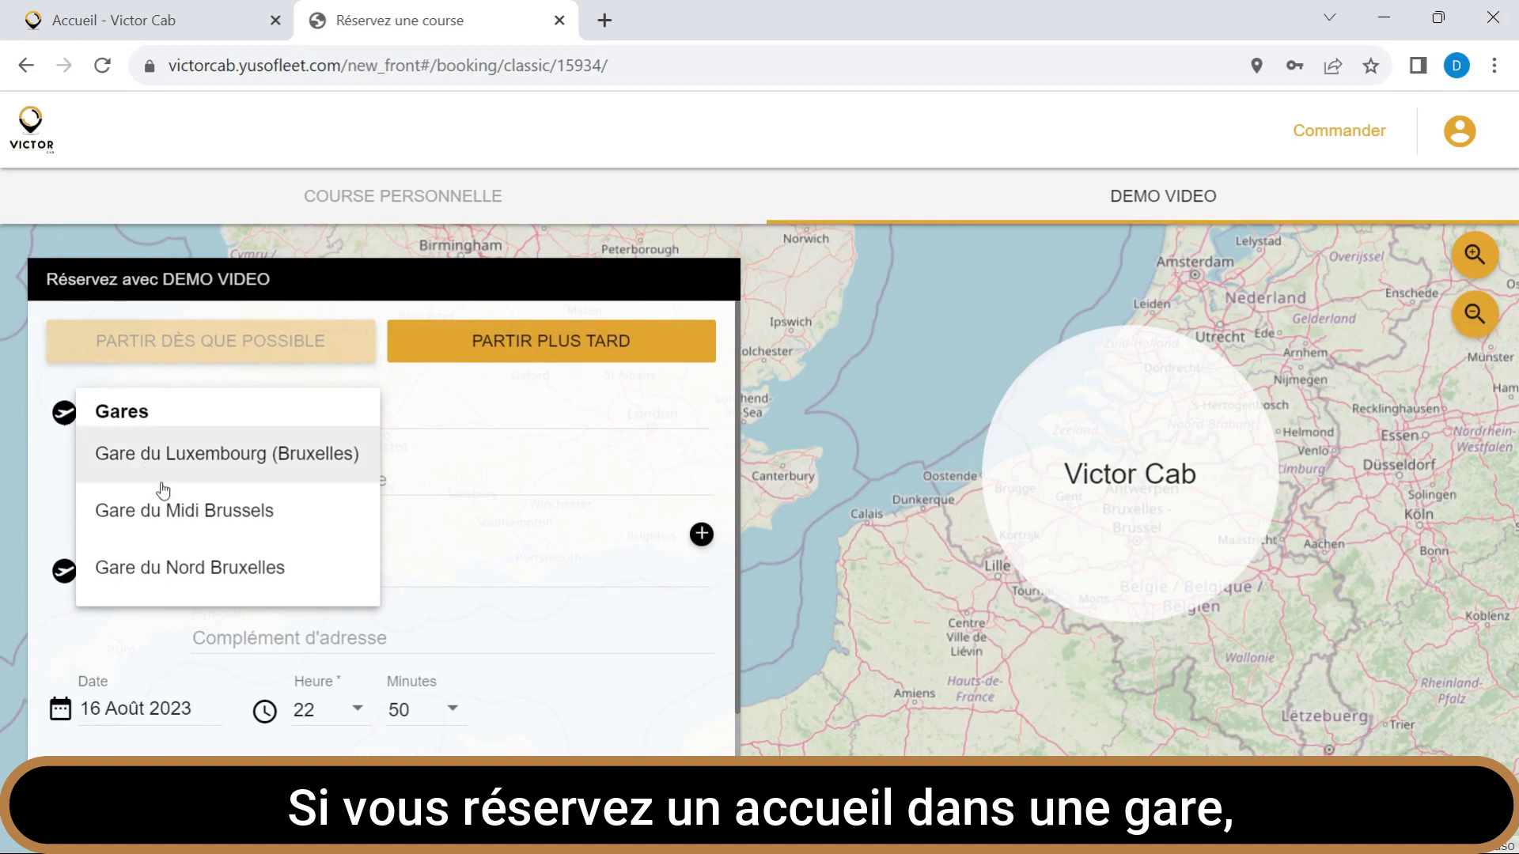
{"action": "left_click", "coordinate": [187, 514]}
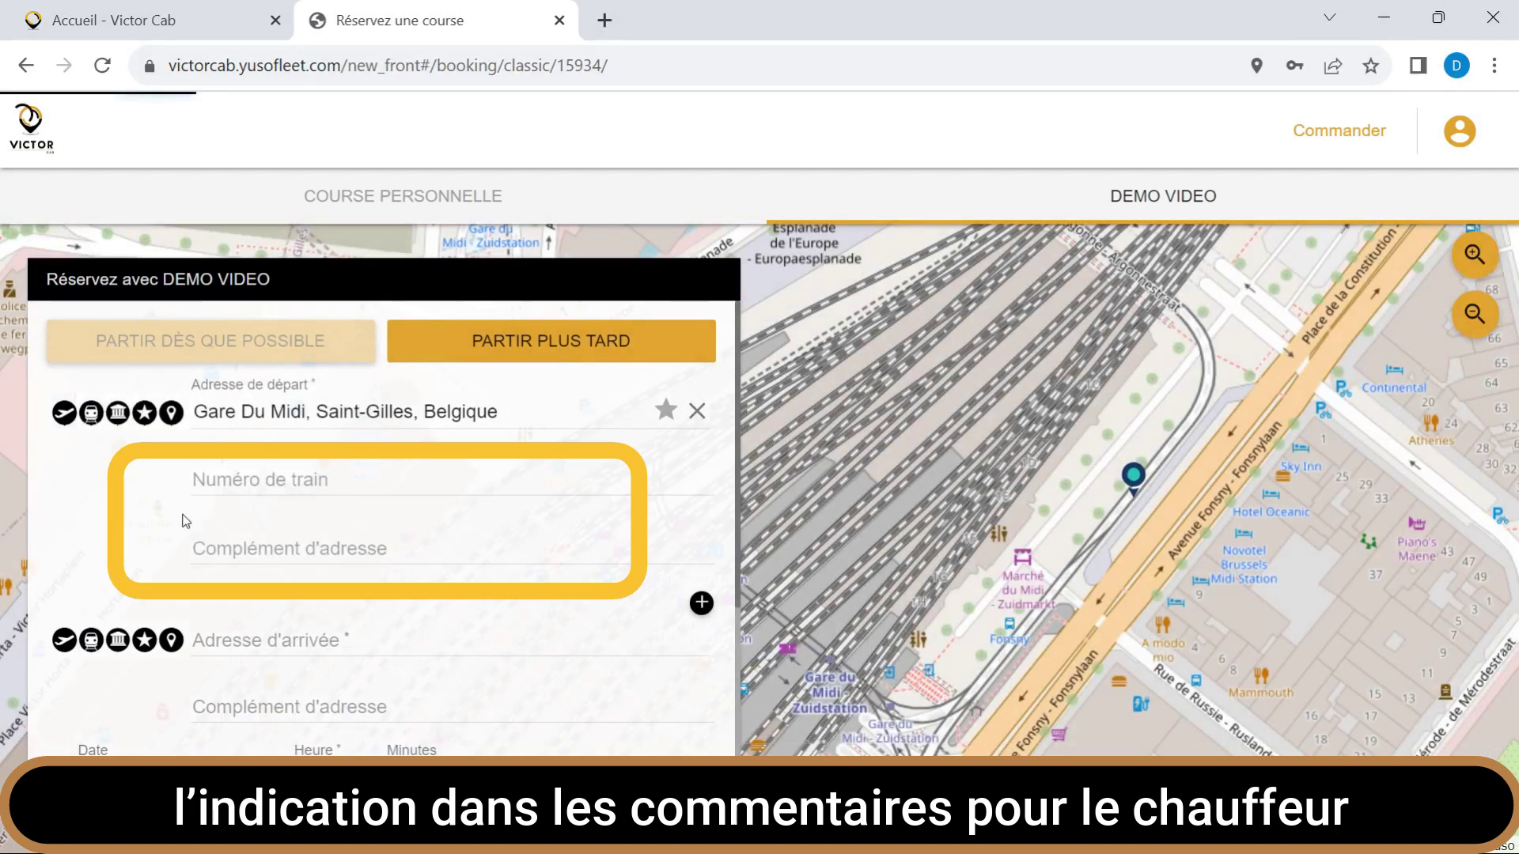